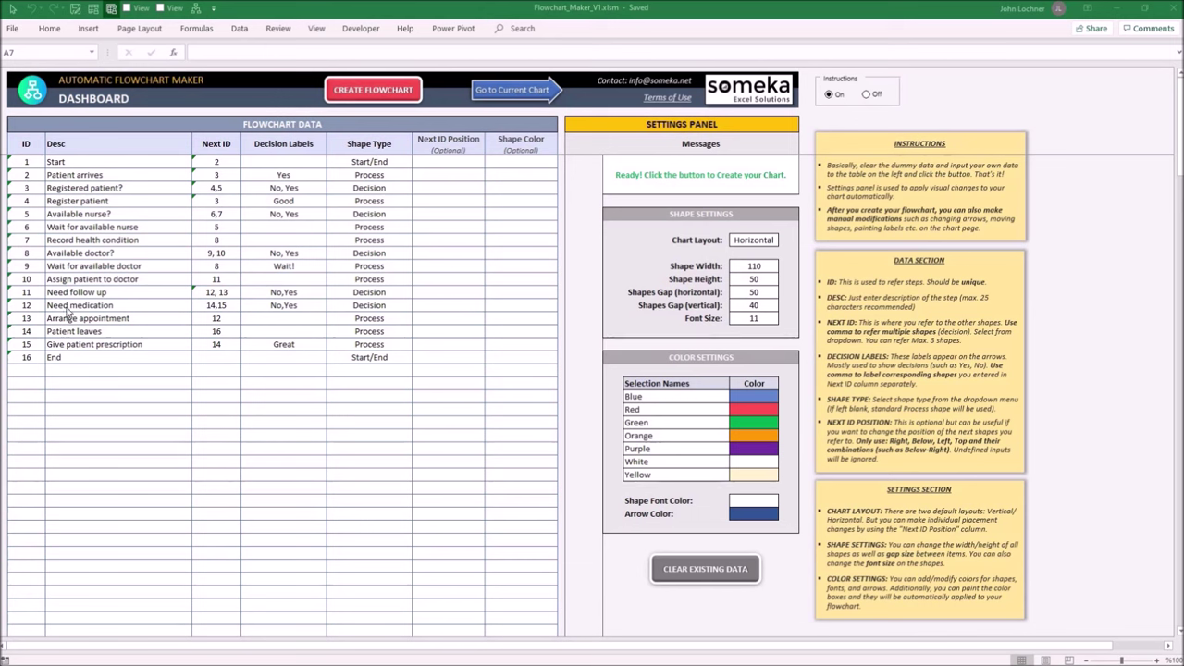
Check the current flowchart, return to the dashboard and turn the instructions off
left_click(508, 89)
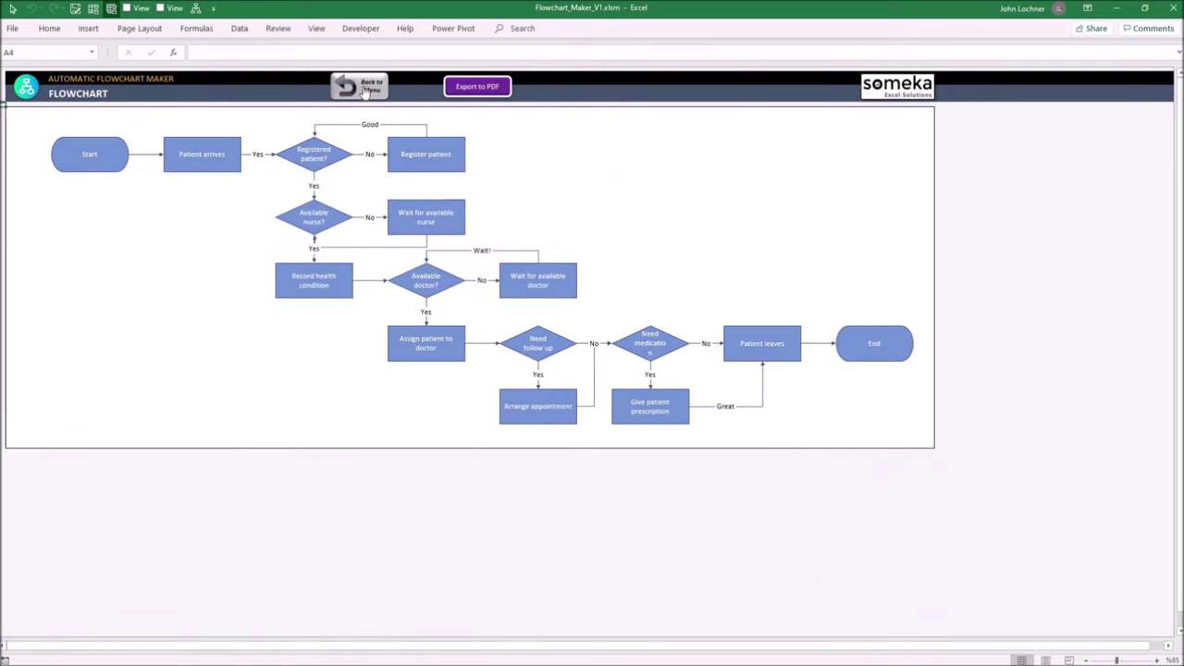
left_click(366, 89)
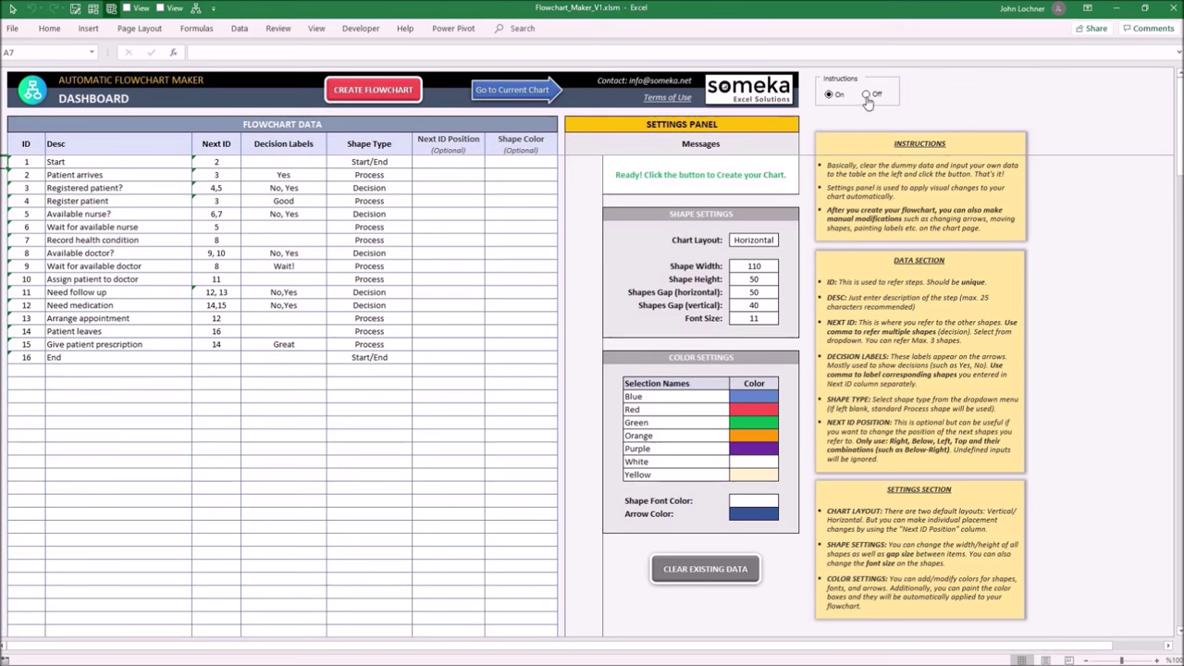
left_click(867, 95)
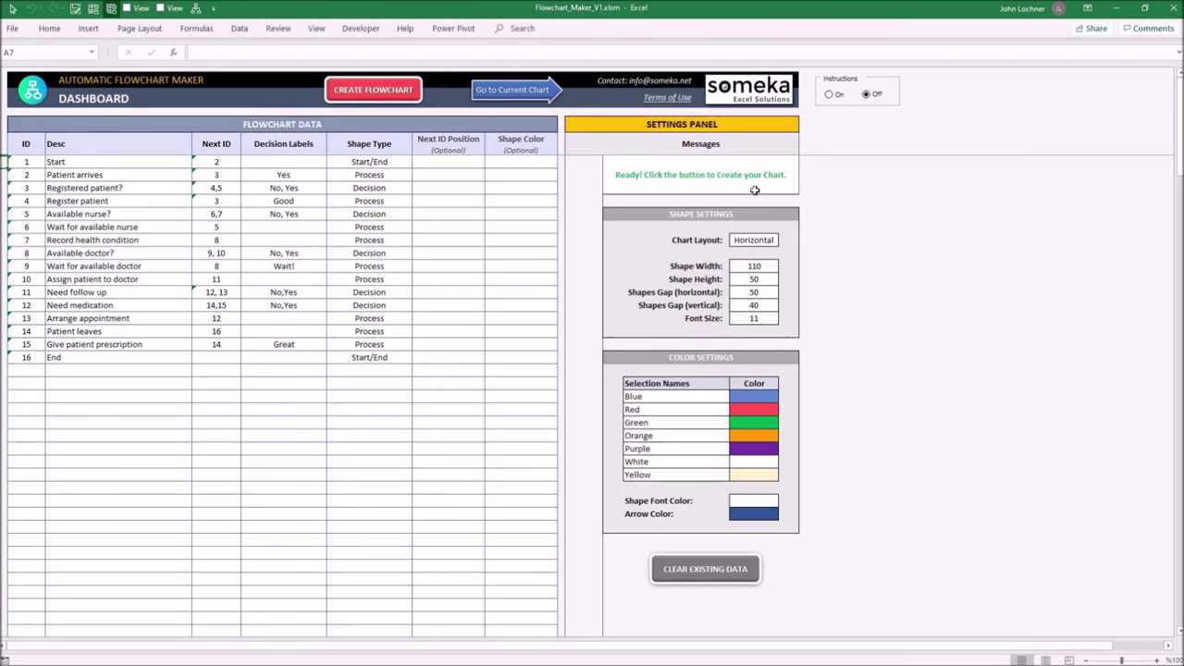
Examine the flowchart data table column by column, from ID and Desc to the optional Next ID Position and Shape Color
left_click_drag(20, 161, 534, 533)
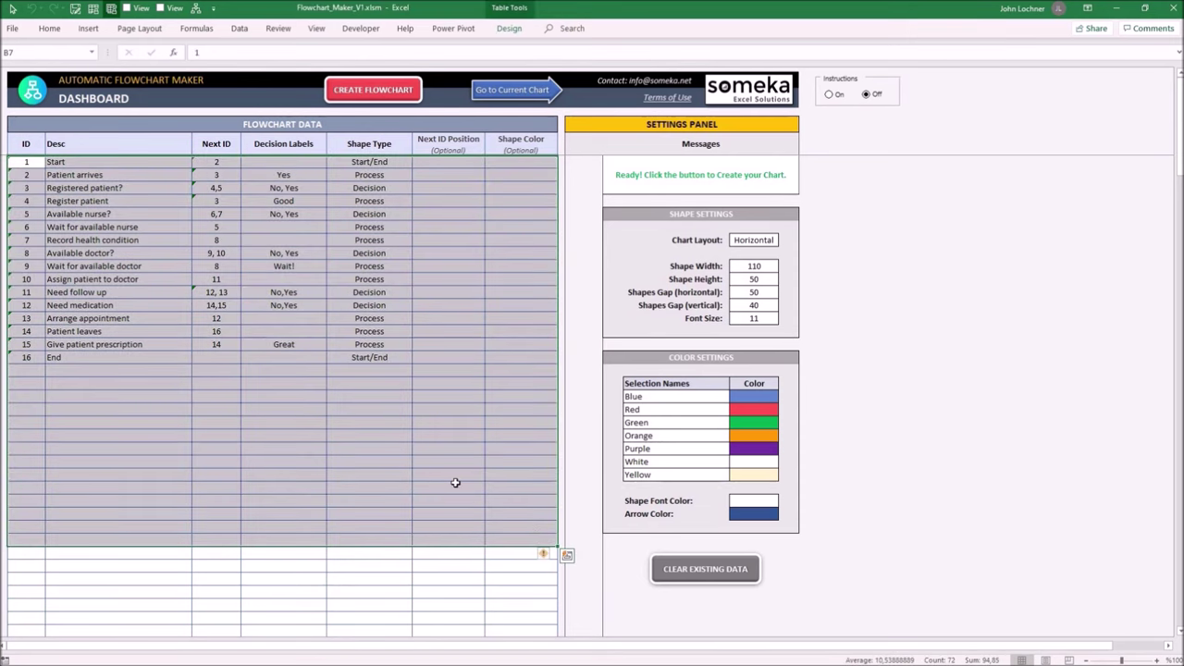
left_click(30, 163)
left_click(31, 367, "shift")
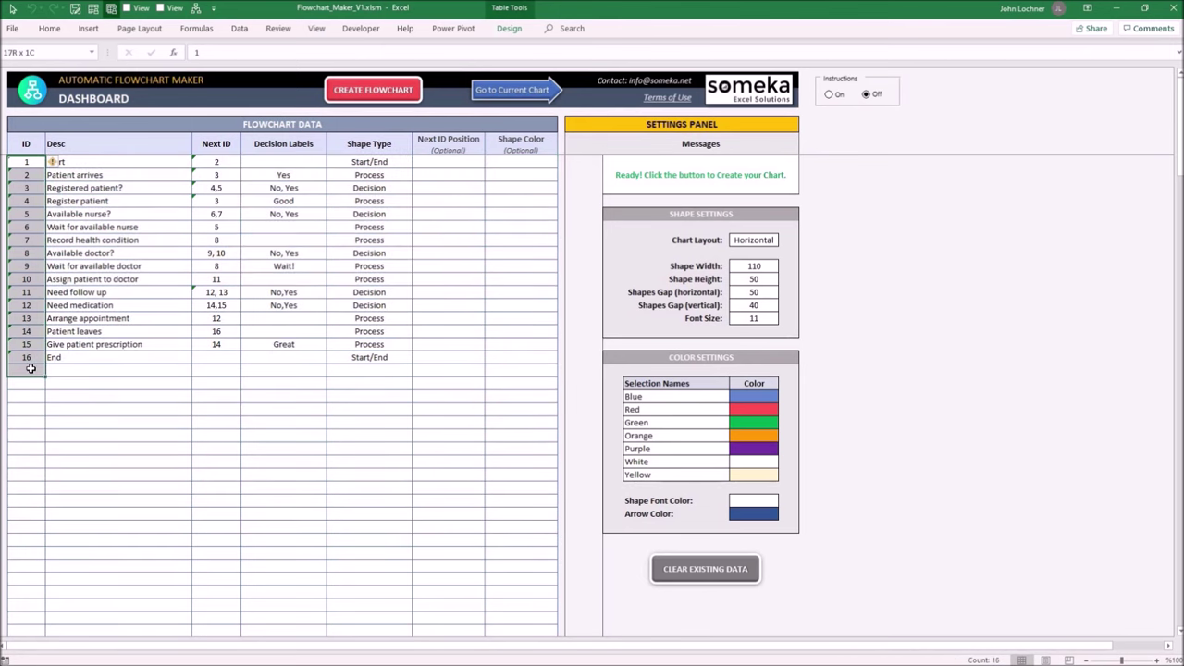
key("Right")
type("Start Patient arrives Registered patient? Register patient Available nurse? Wait for available nurse Record health condition Available doctor? Wait for available doctor Assign patient to doctor Need follow up Need medication Arrange appointment Patient leaves Give patient prescription End")
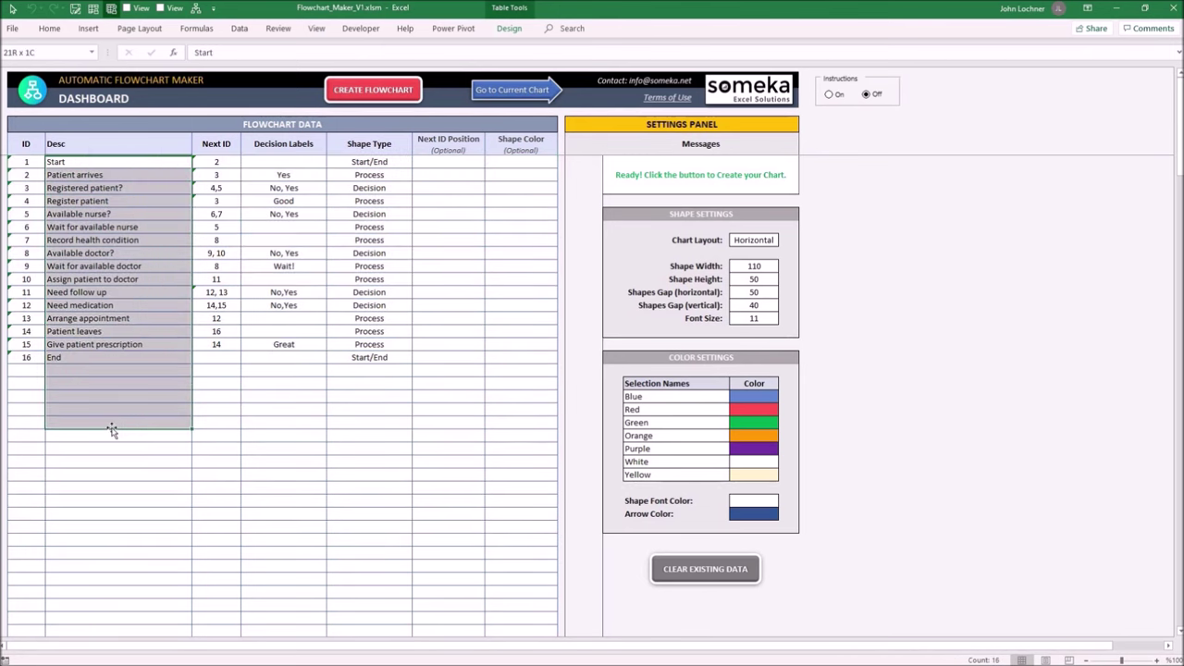
left_click_drag(231, 159, 216, 397)
key("Right")
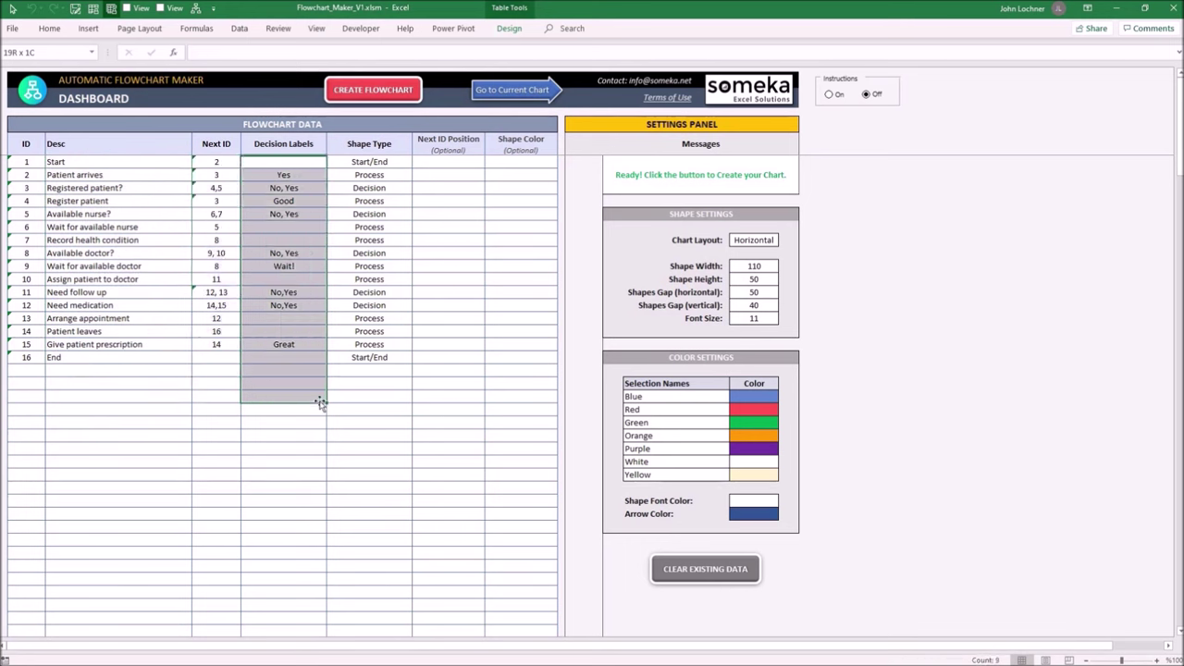
left_click_drag(394, 161, 404, 370)
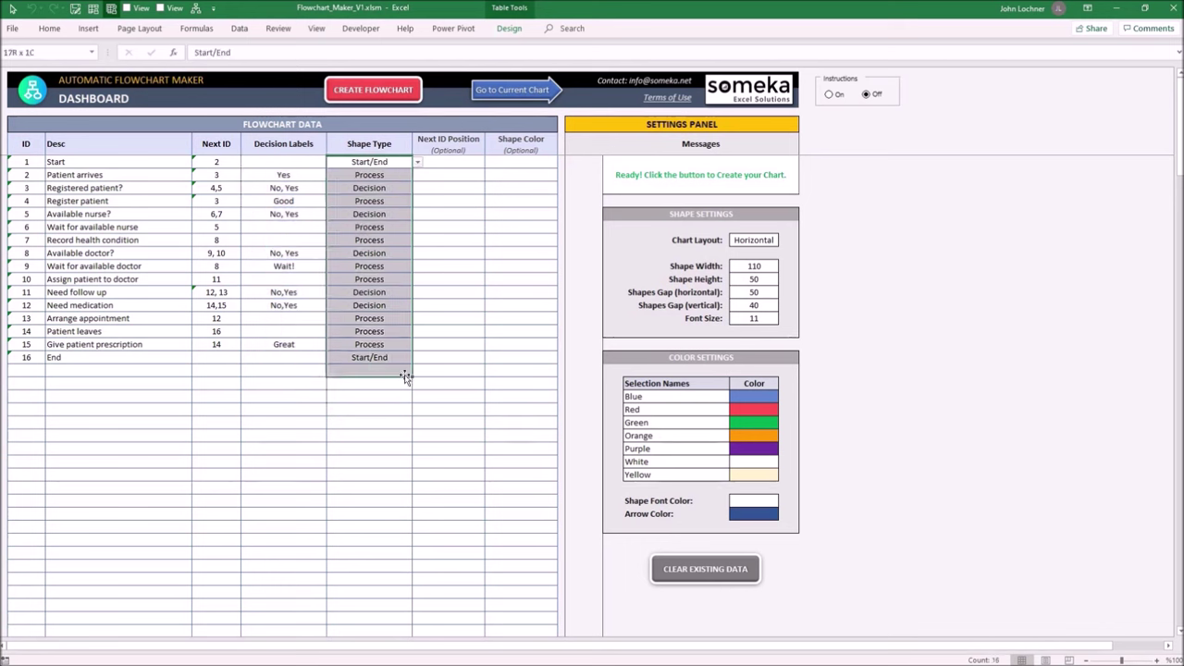
key("ctrl+v")
left_click_drag(452, 162, 525, 356)
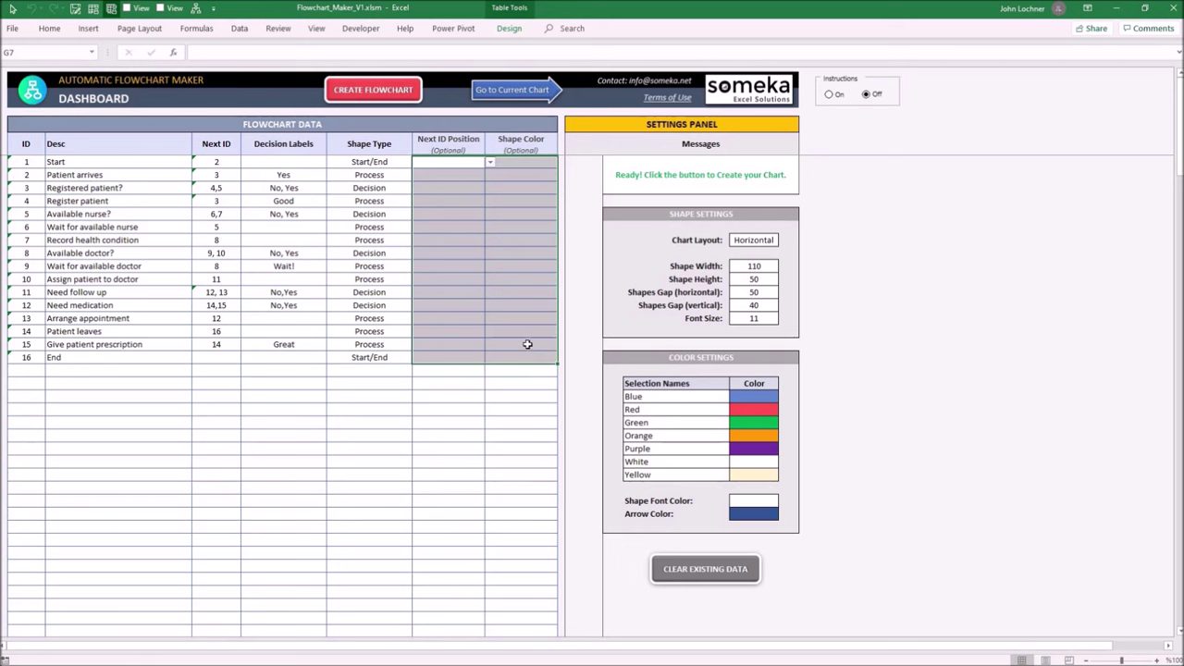
key("ctrl+z")
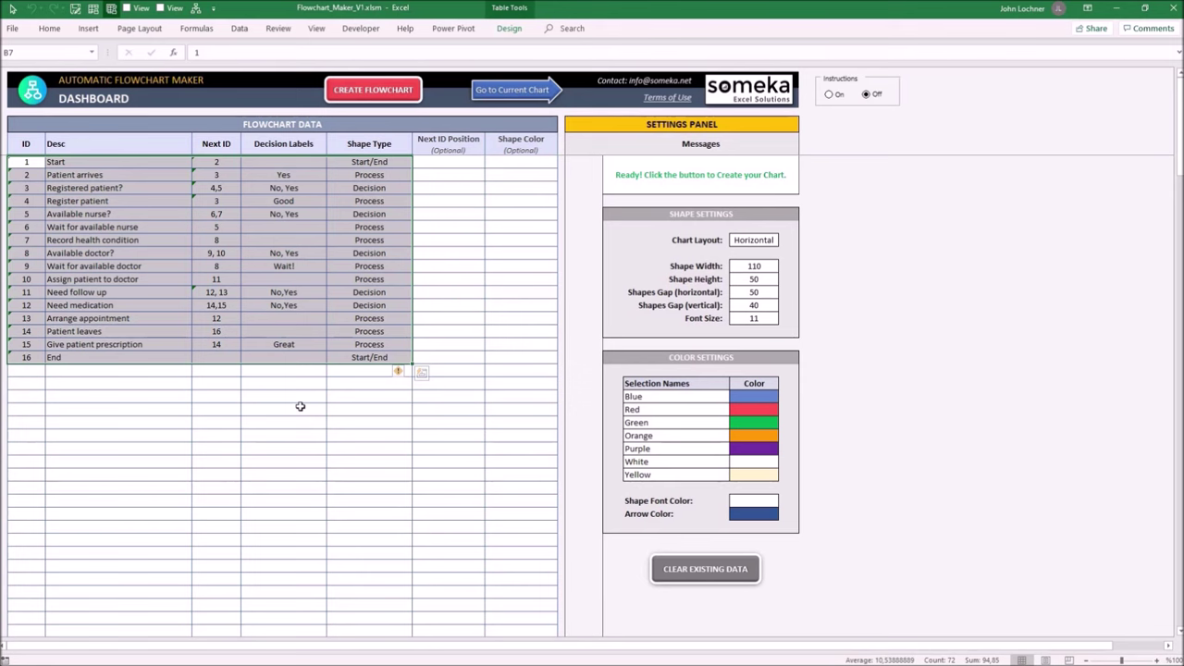
View the current flowchart again and return to the dashboard to review the 16 filled data rows behind it
left_click(529, 92)
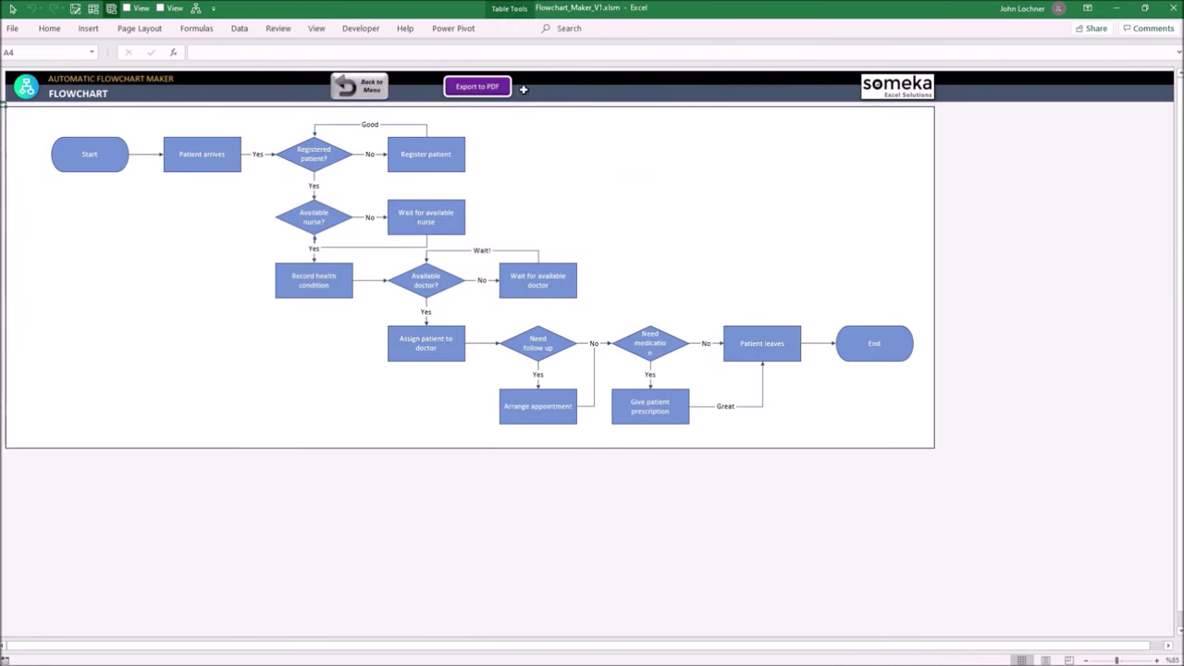
left_click(373, 88)
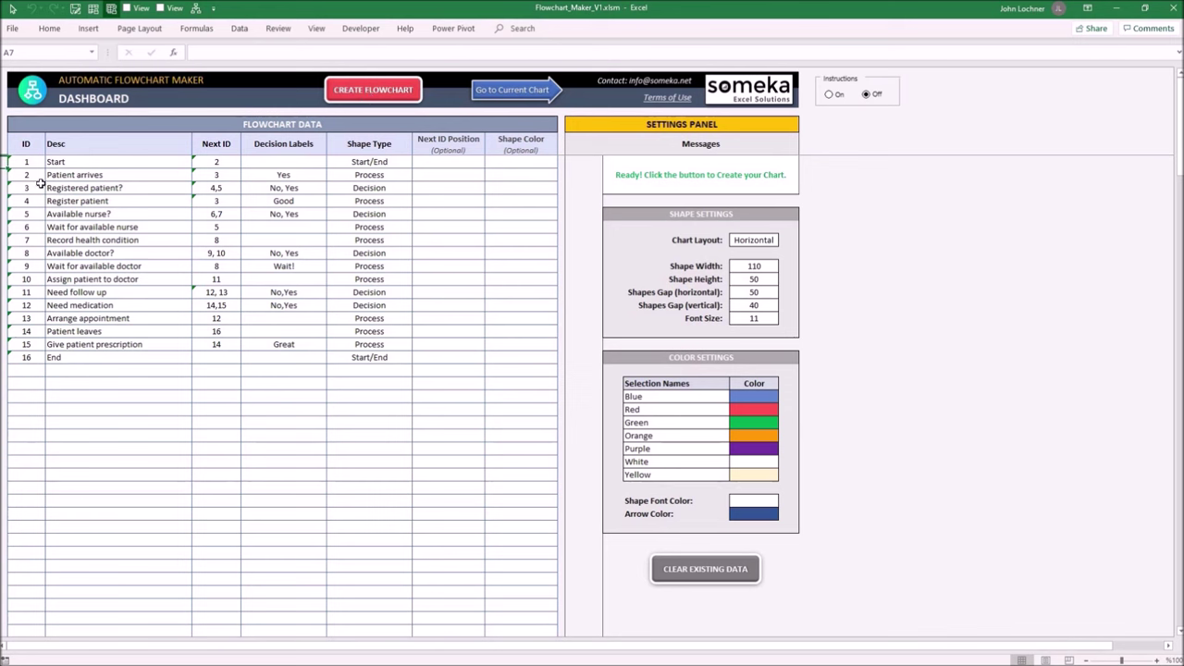
left_click_drag(27, 162, 392, 349)
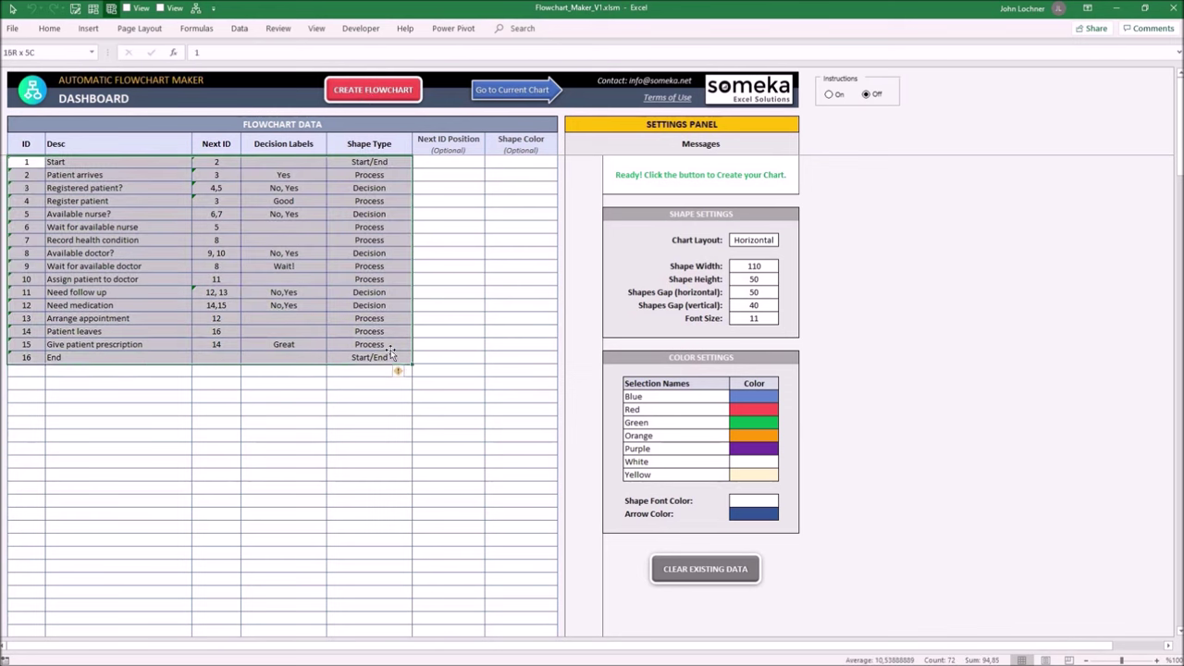
left_click(283, 396)
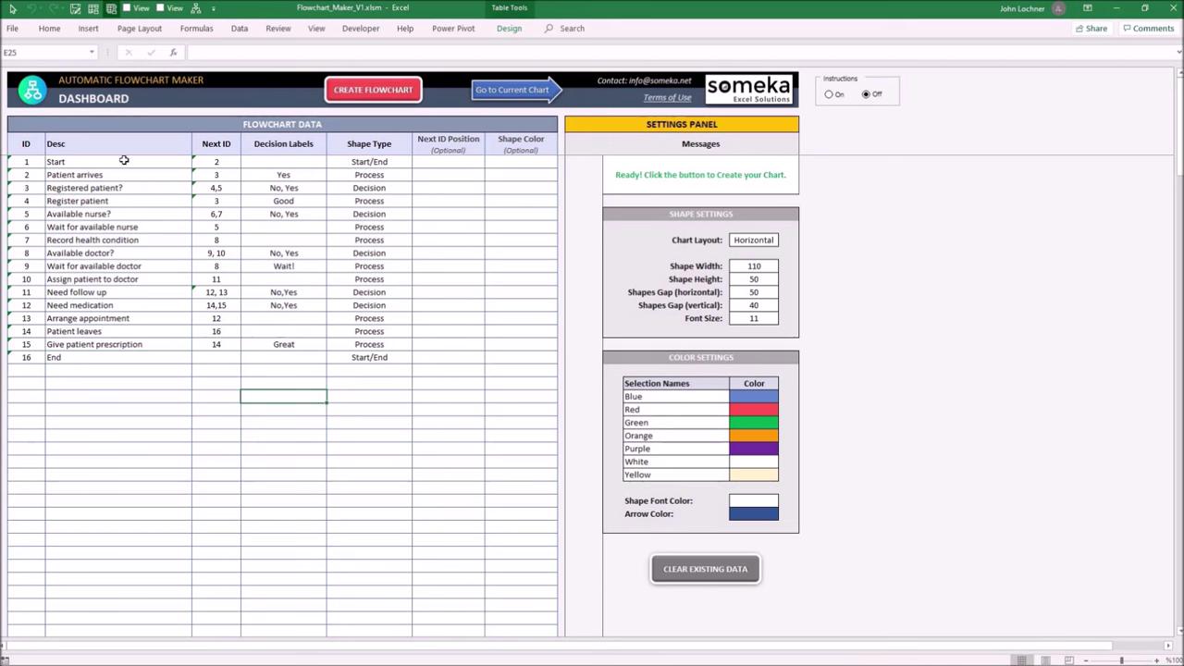
Examine the step descriptions, their IDs, the Next ID references and the Decision Labels in the flowchart data
left_click(125, 161)
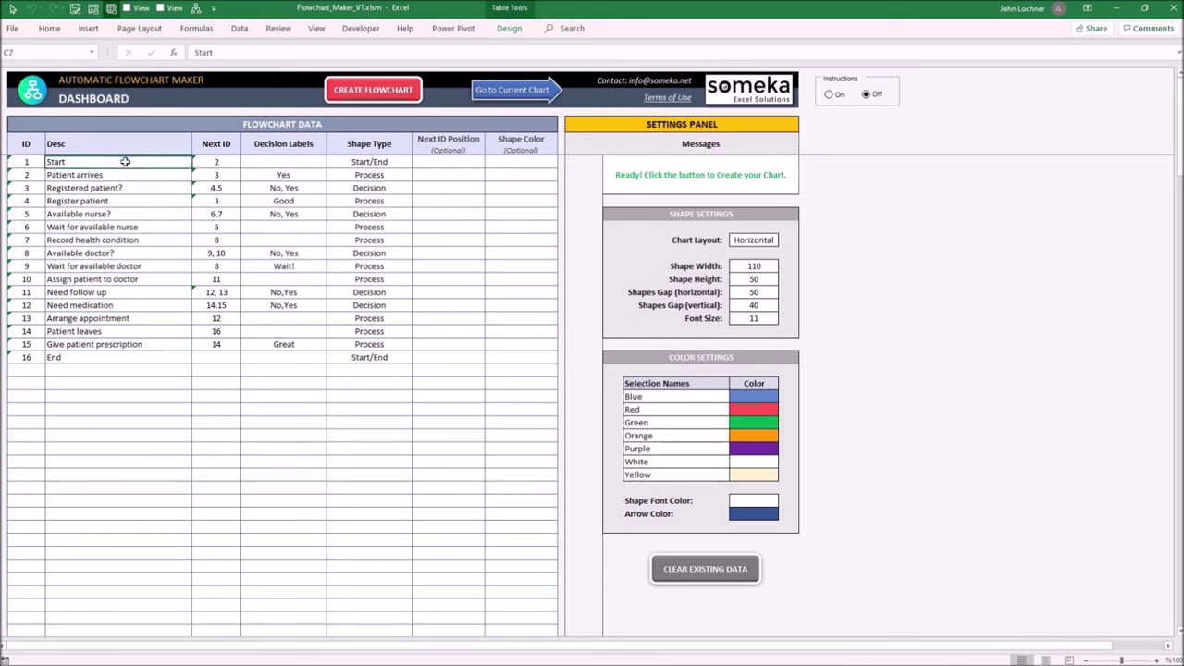
left_click_drag(124, 161, 141, 357)
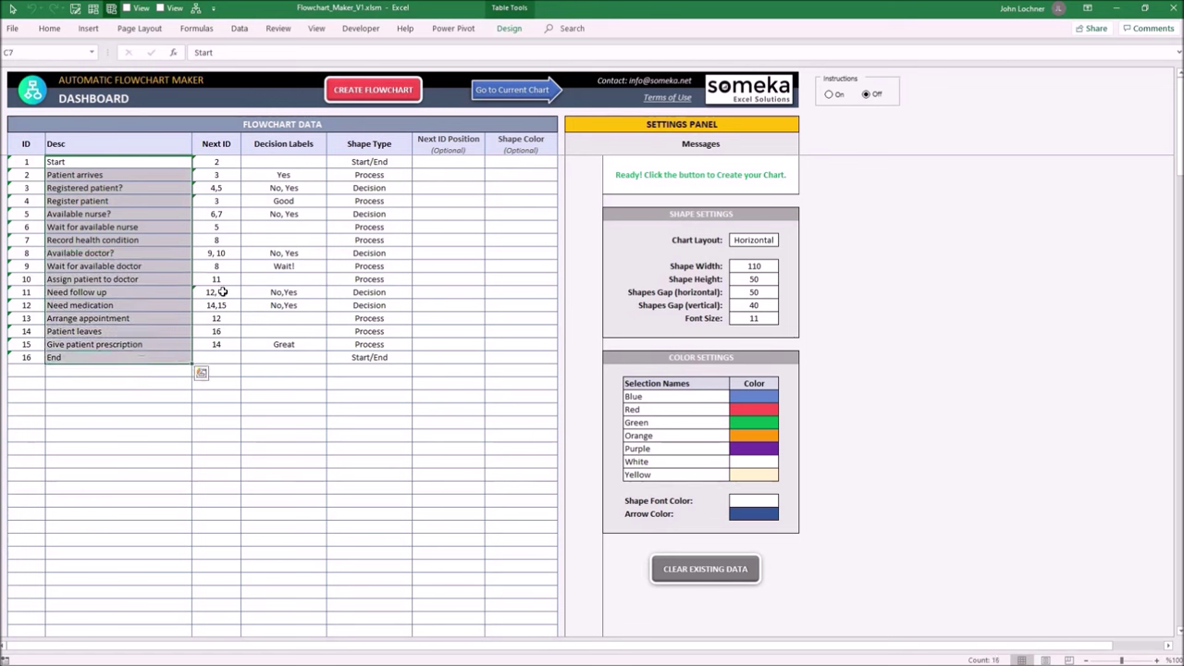
left_click_drag(21, 163, 30, 353)
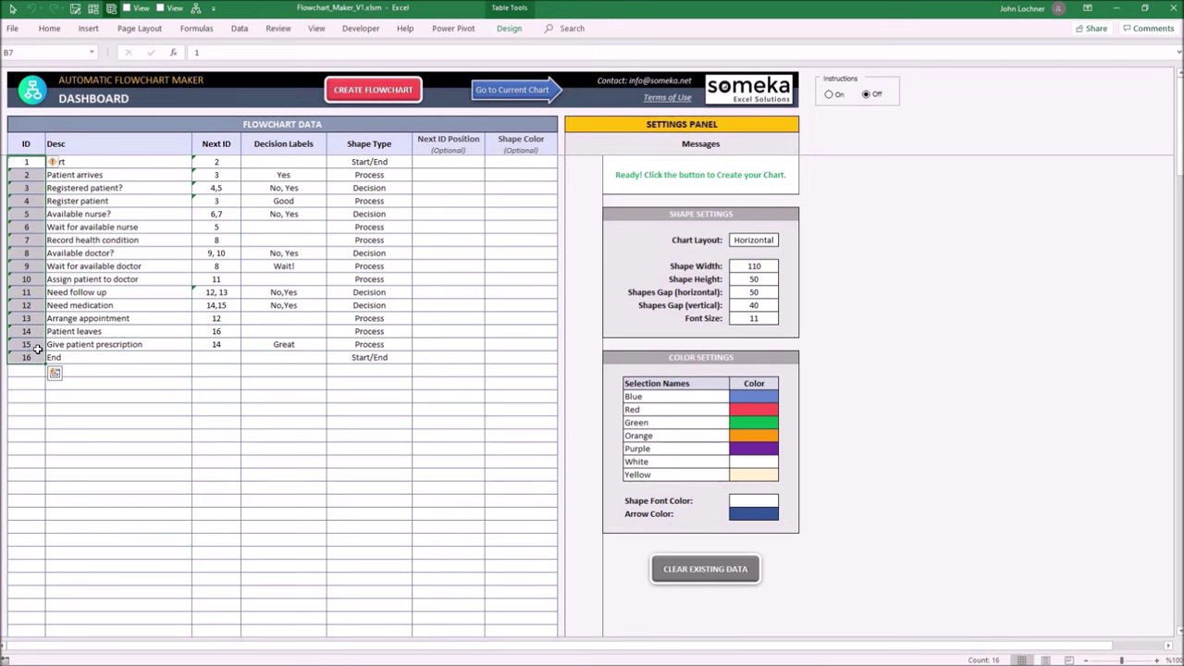
left_click(217, 162)
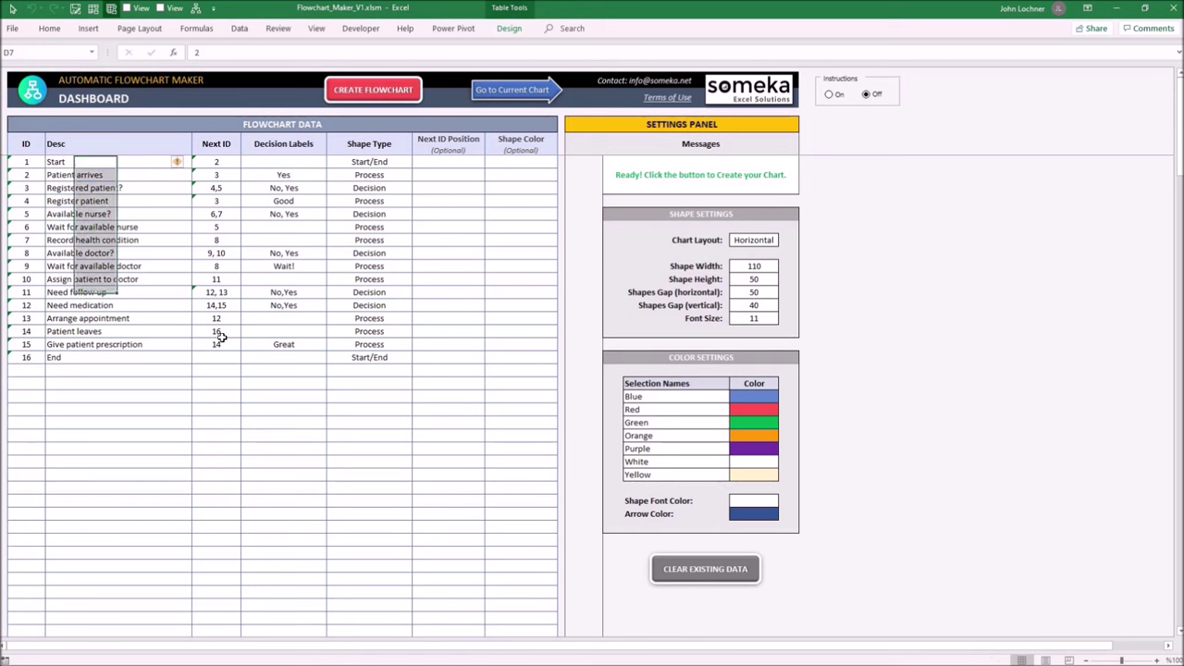
left_click_drag(222, 337, 220, 344)
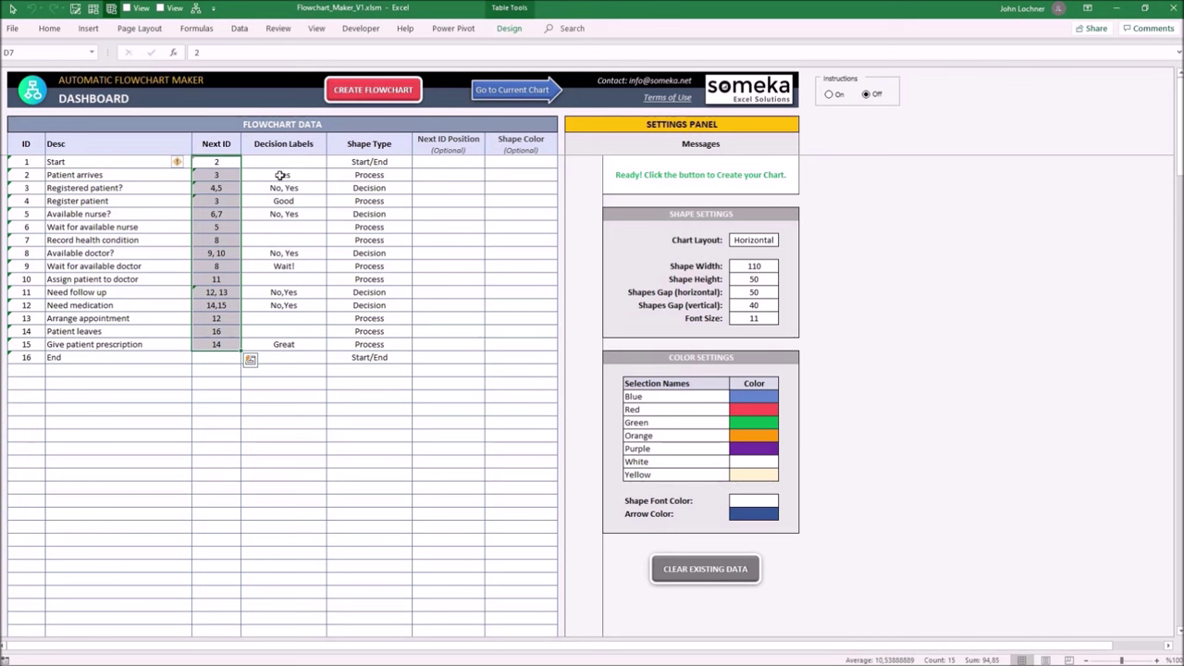
left_click_drag(283, 162, 297, 357)
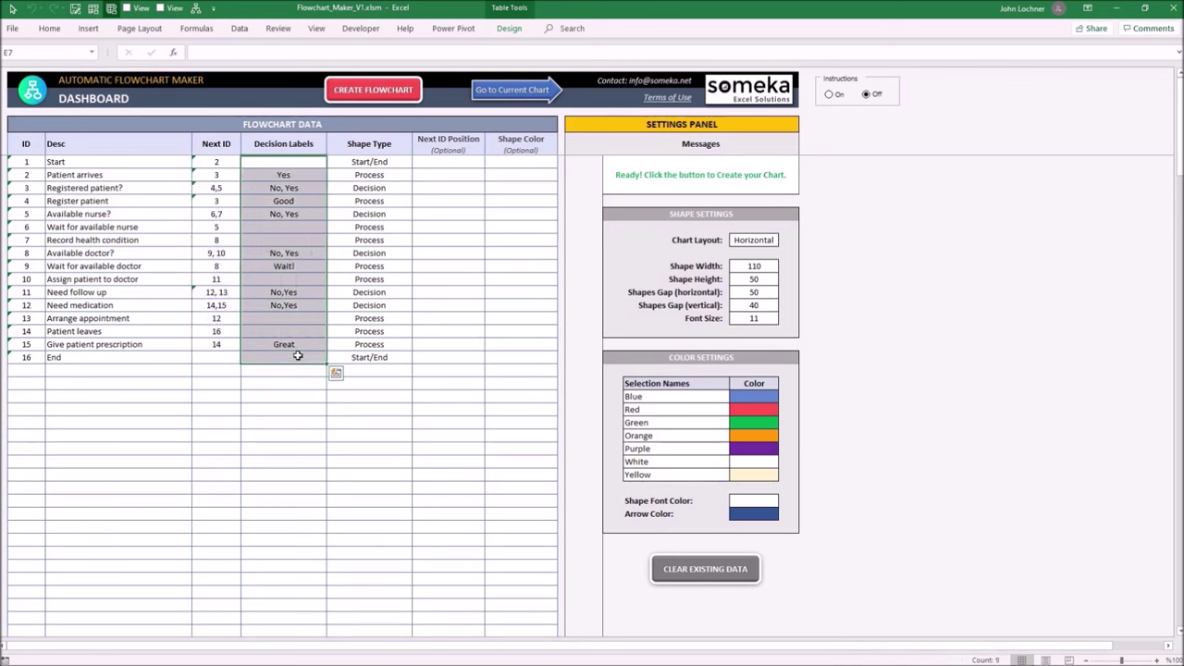
Examine how the "Registered patient?" decision row pairs its Next IDs with its labels, and compare the "Register patient" row
left_click(378, 189)
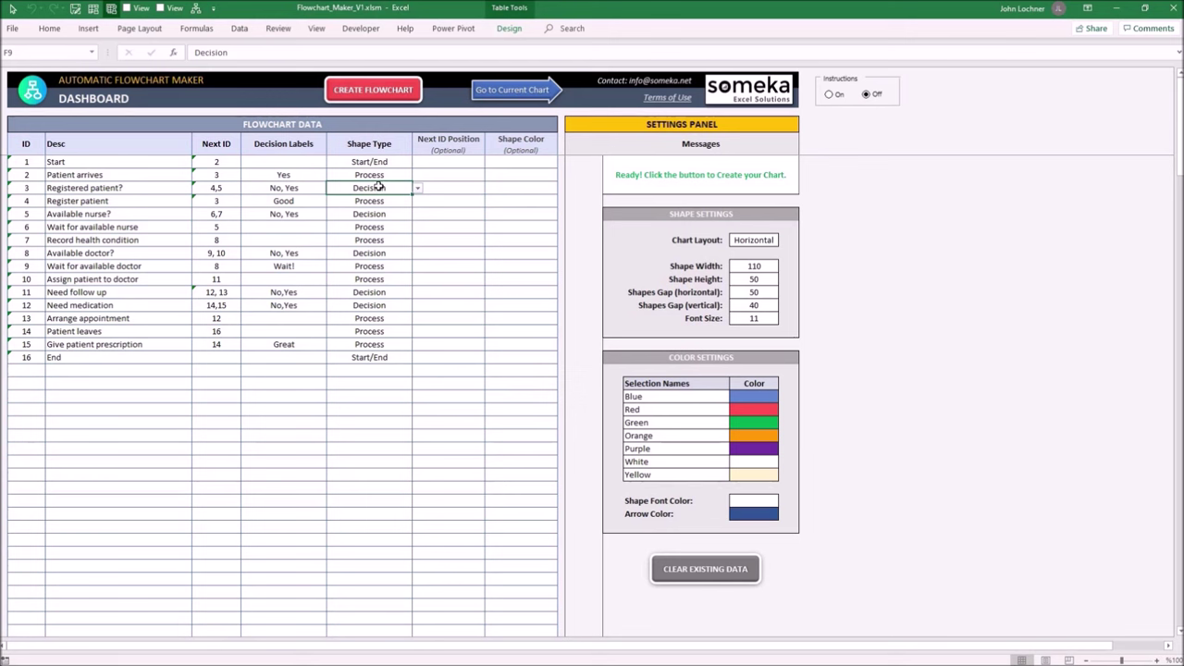
left_click(214, 188)
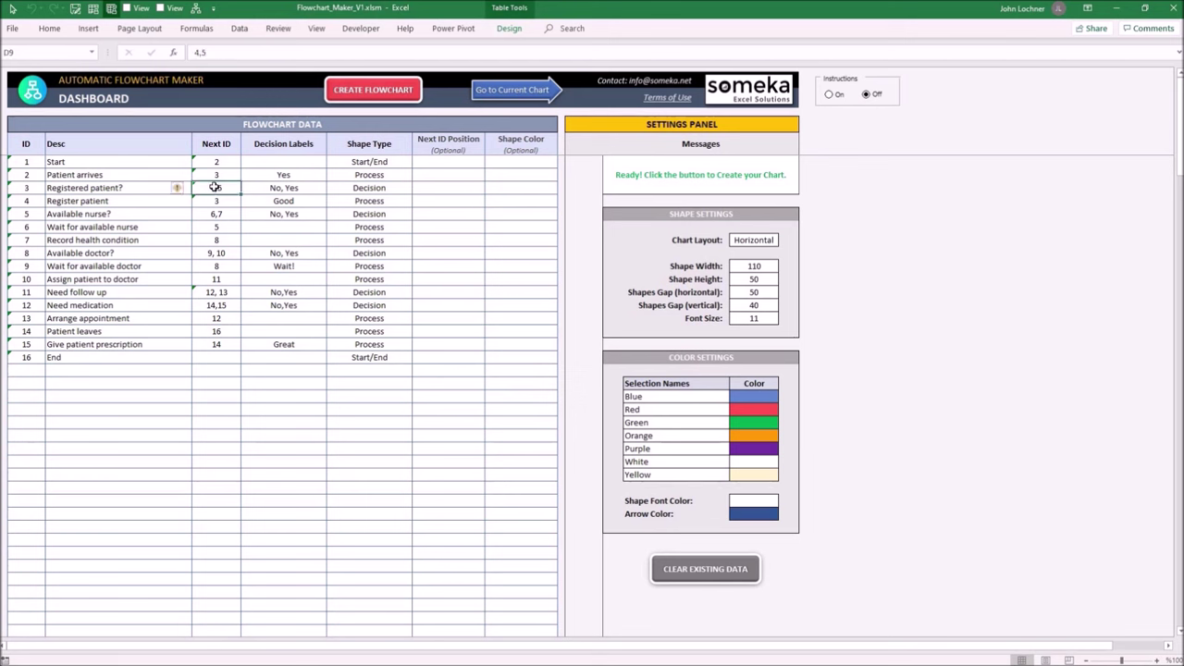
left_click(278, 187)
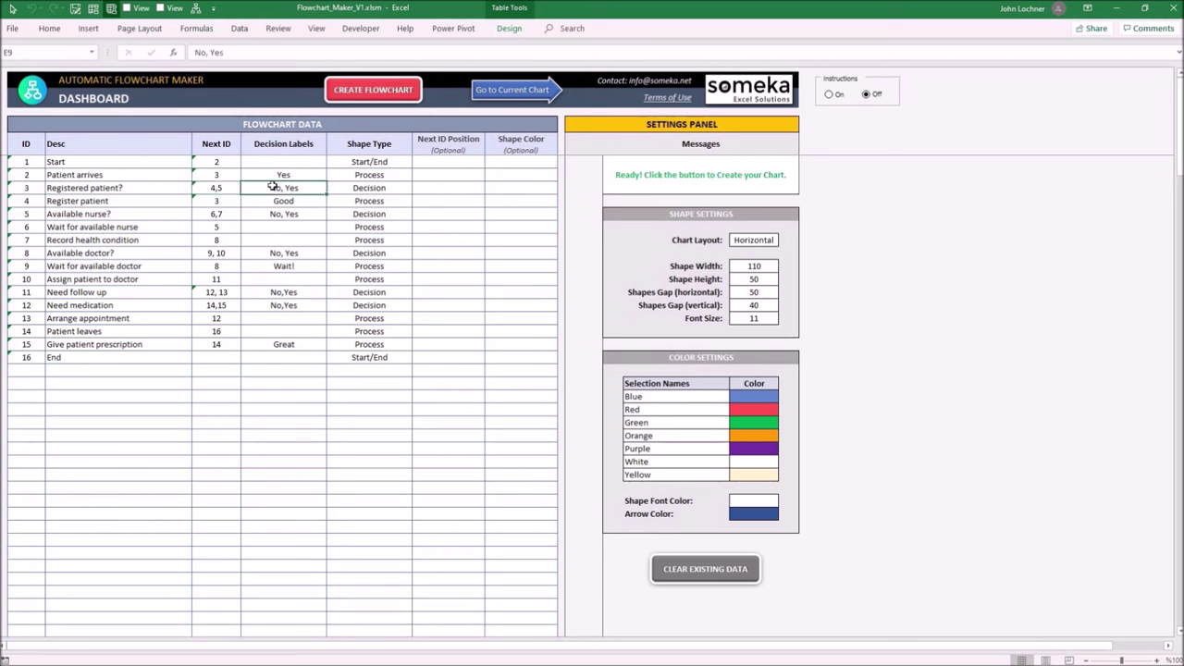
left_click_drag(220, 188, 261, 188)
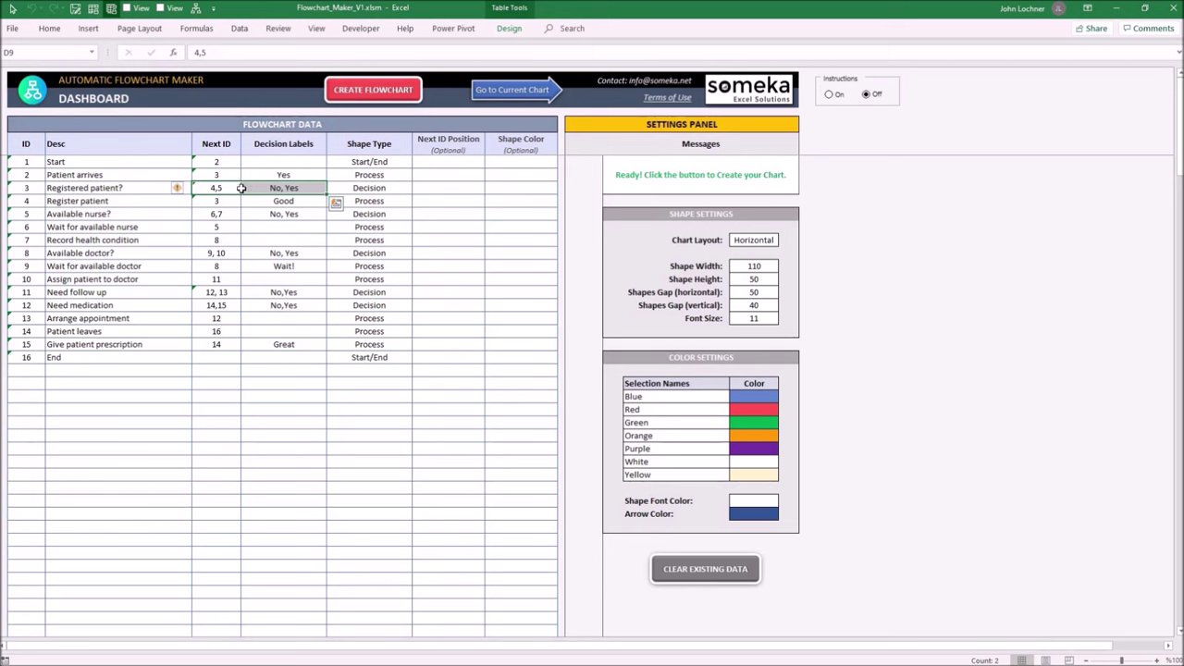
left_click_drag(24, 188, 362, 186)
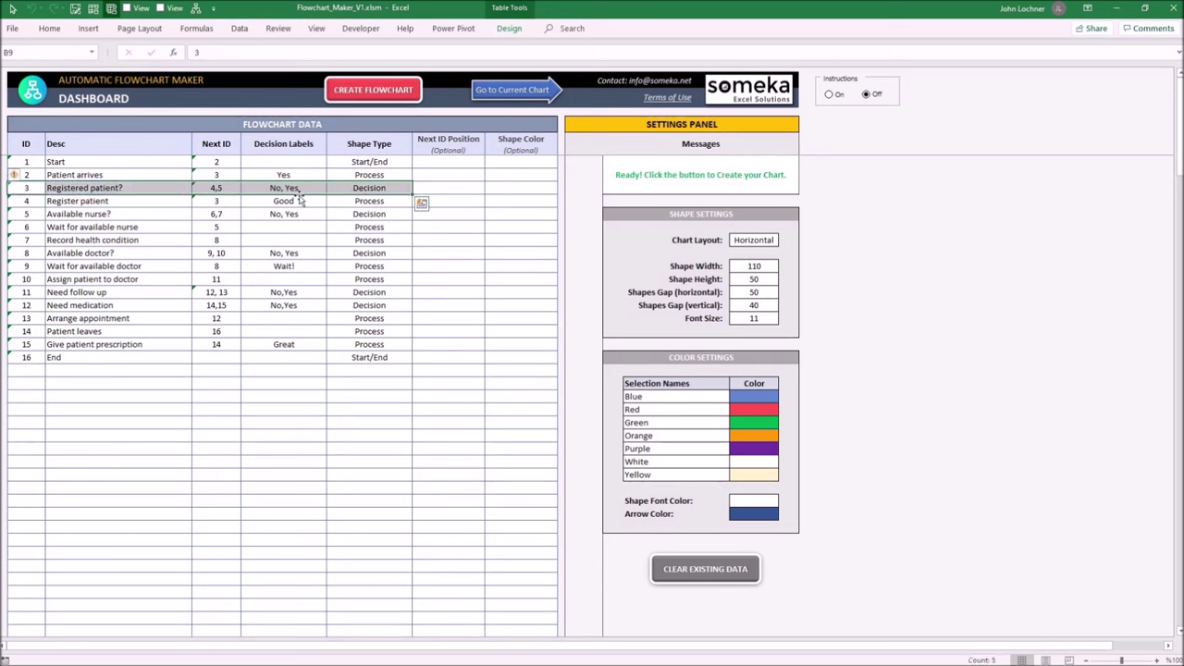
left_click(207, 191)
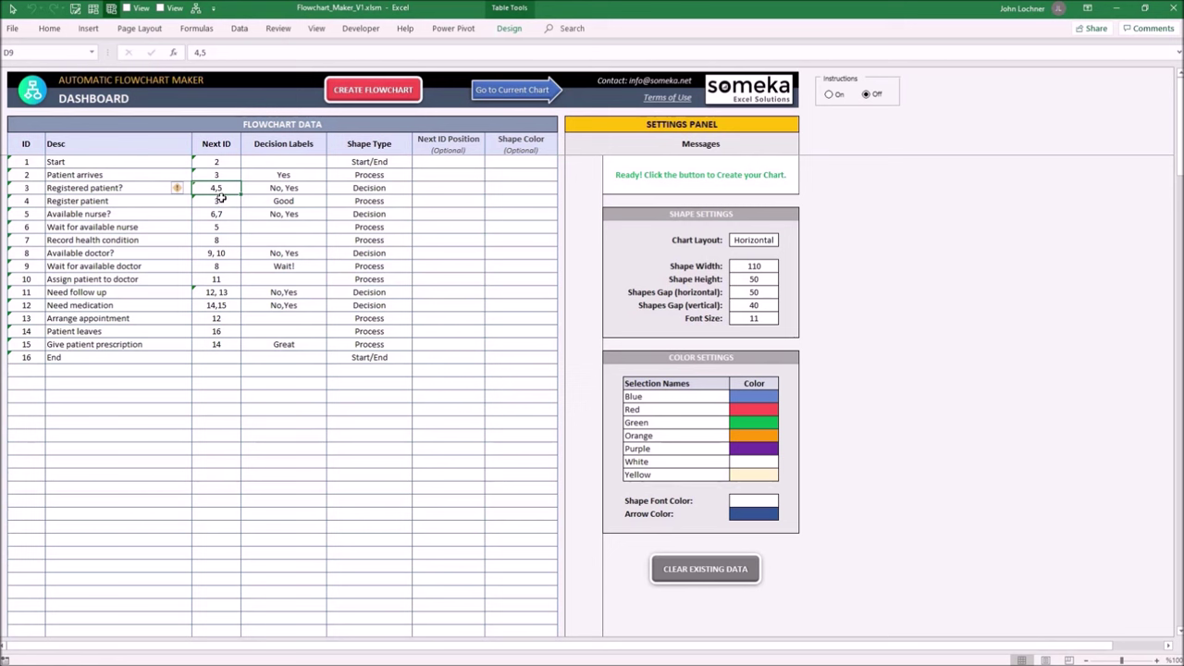
left_click_drag(35, 201, 368, 207)
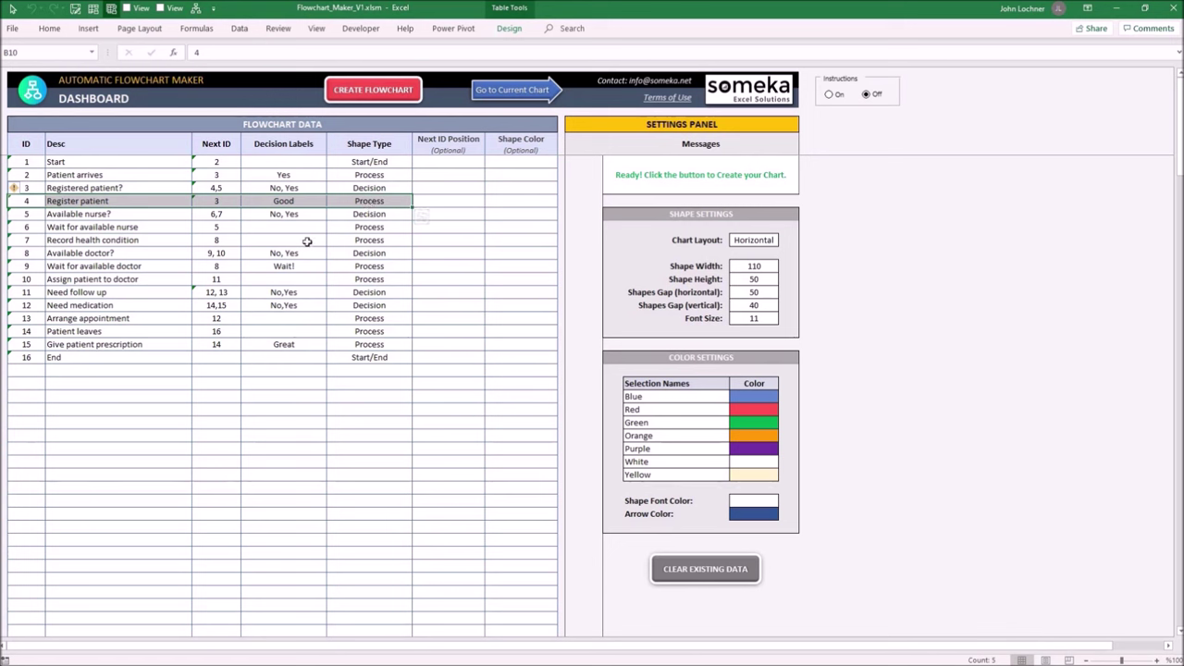
left_click(272, 188)
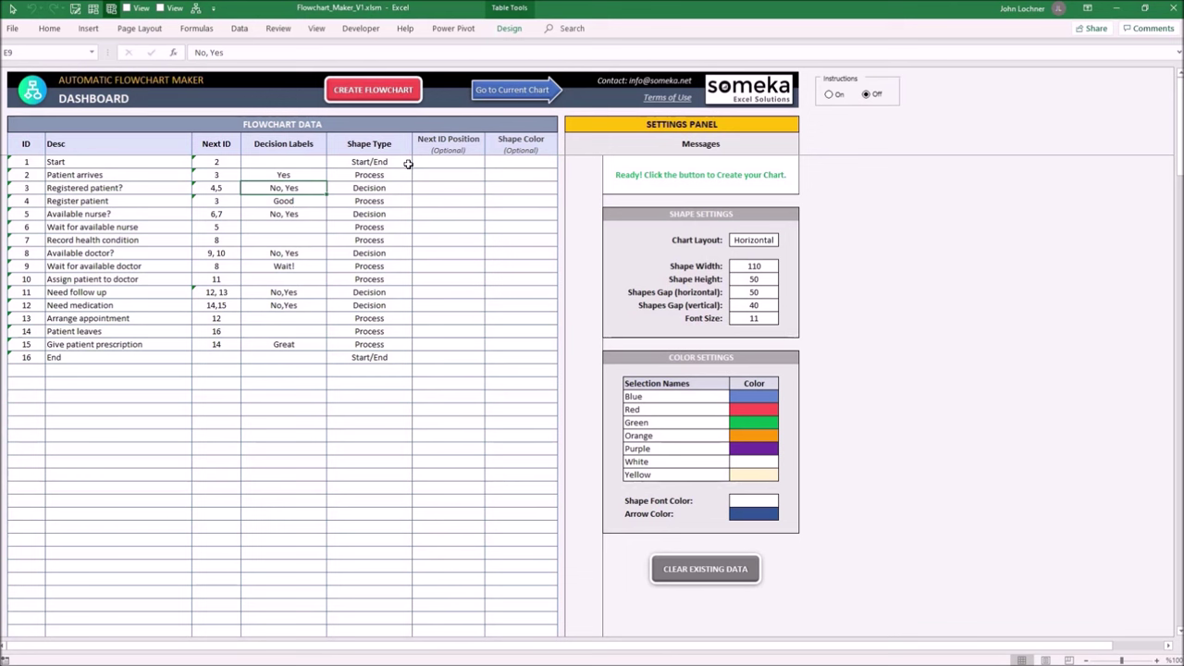
Review the Shape Type column and browse the shape types available for the "Patient arrives" step without changing it
left_click_drag(388, 163, 418, 361)
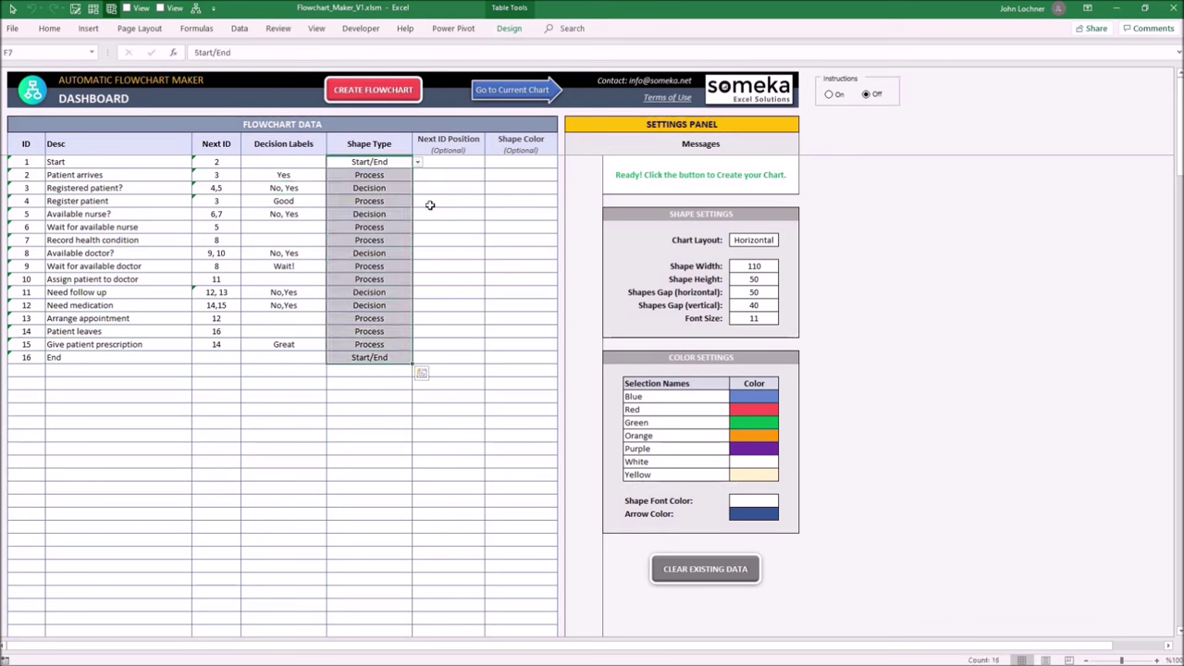
left_click(392, 176)
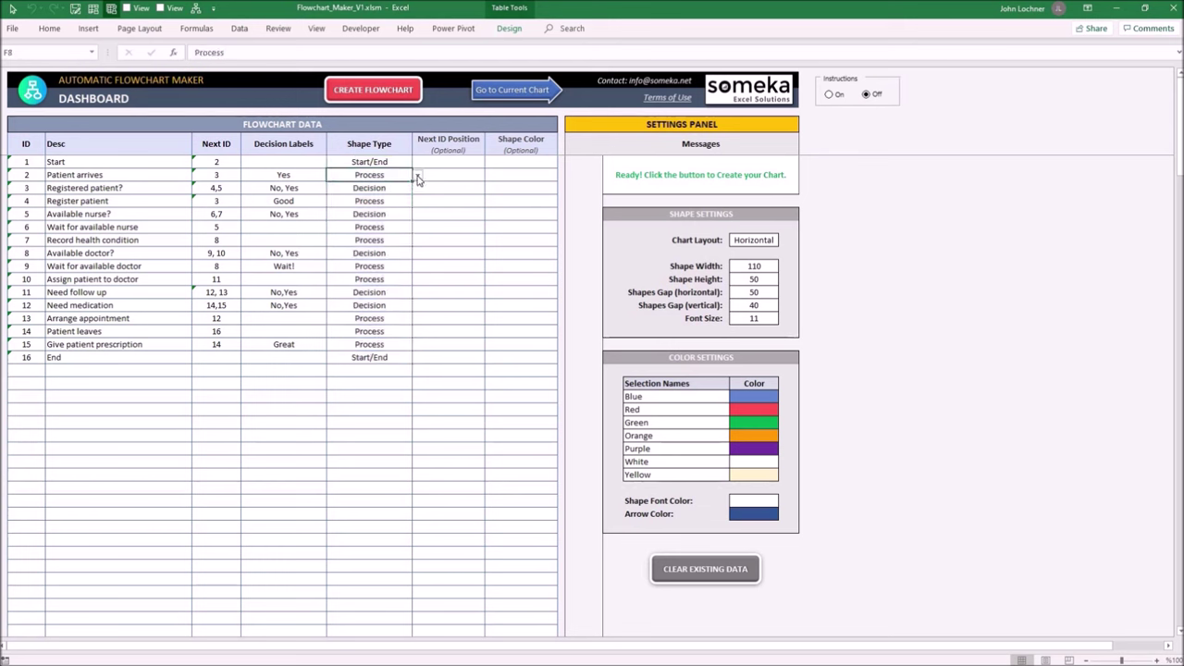
left_click(417, 175)
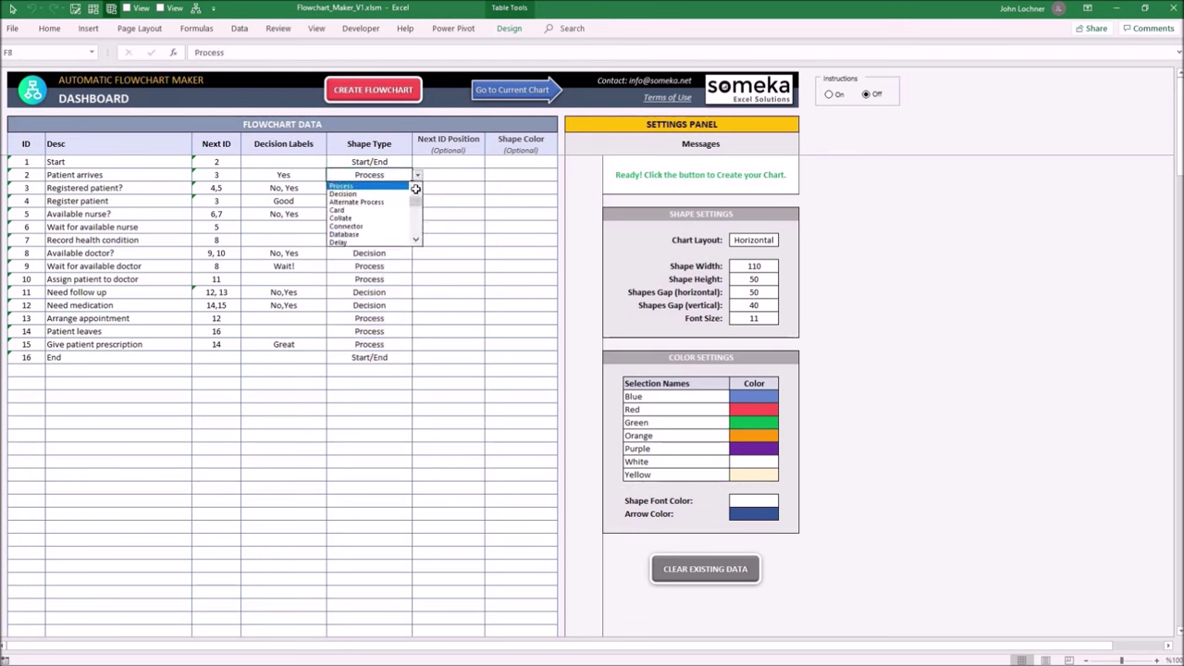
scroll(418, 185, "down", 5)
scroll(418, 185, "up", 5)
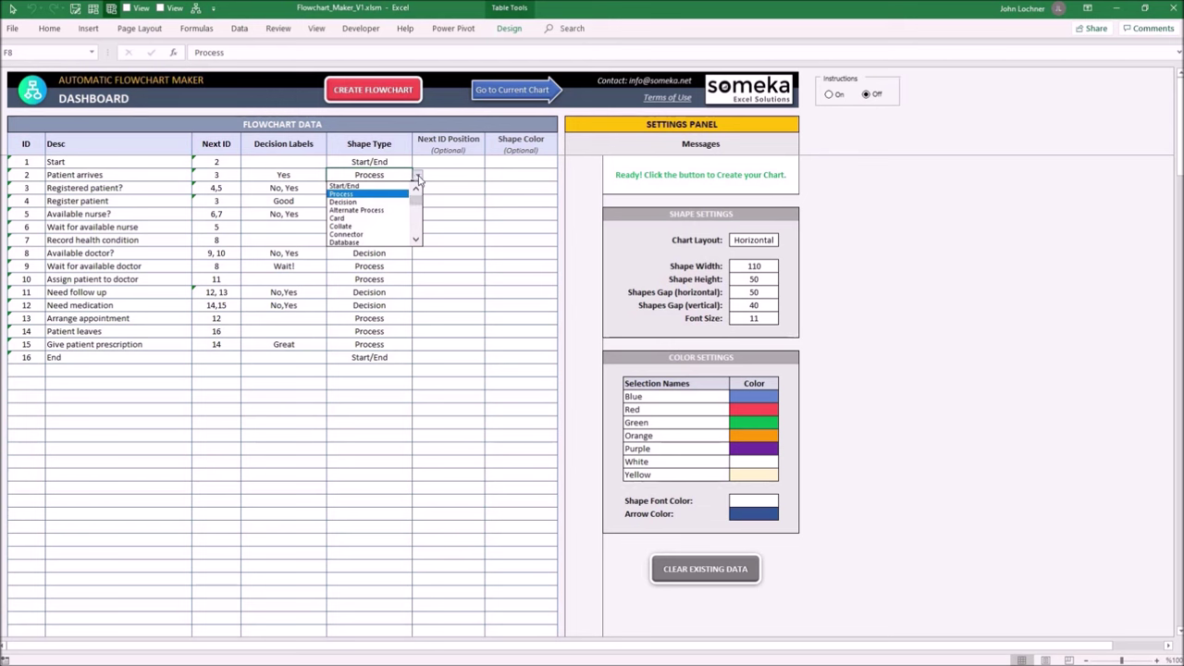
left_click(417, 176)
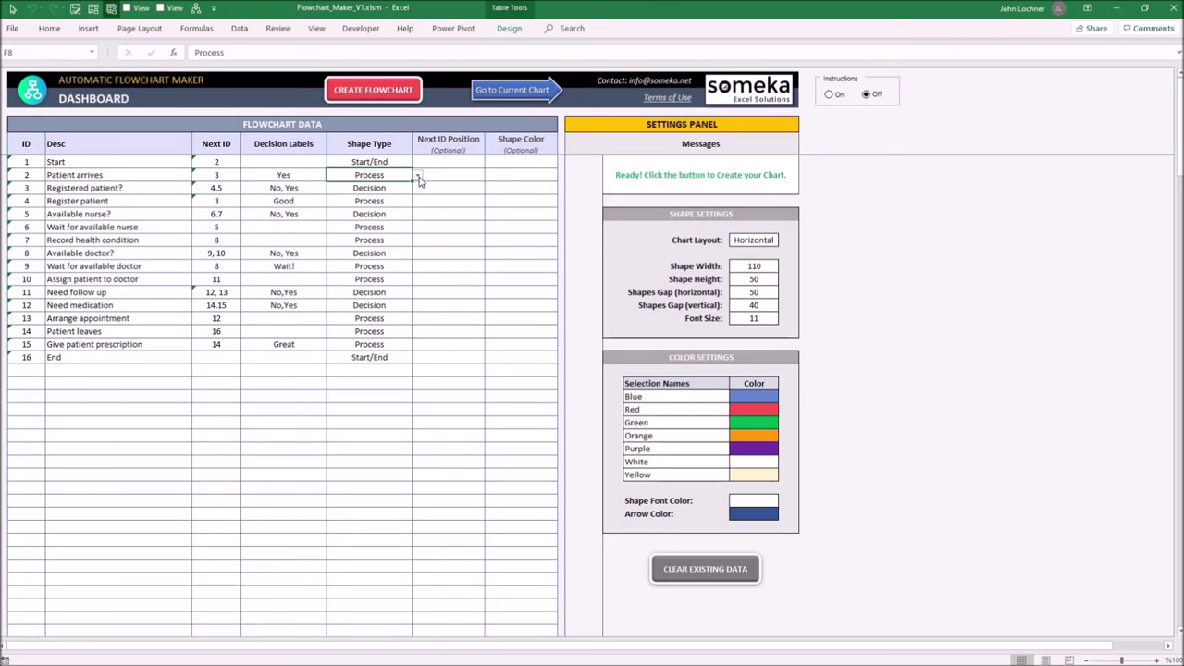
left_click(418, 176)
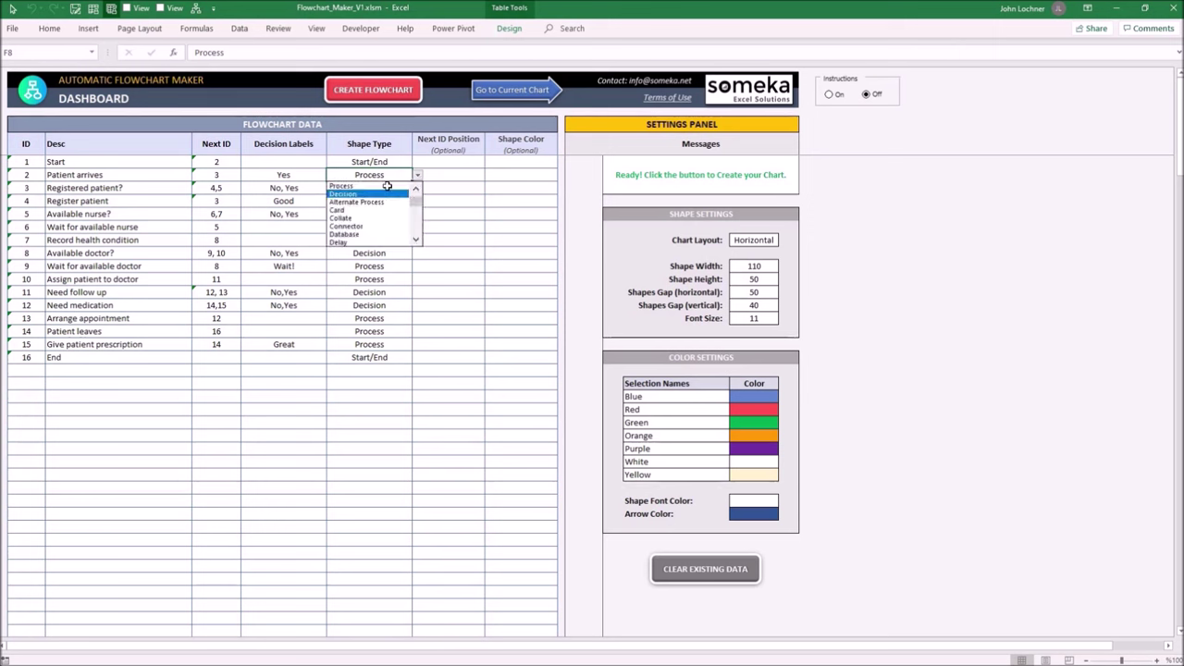
left_click(417, 177)
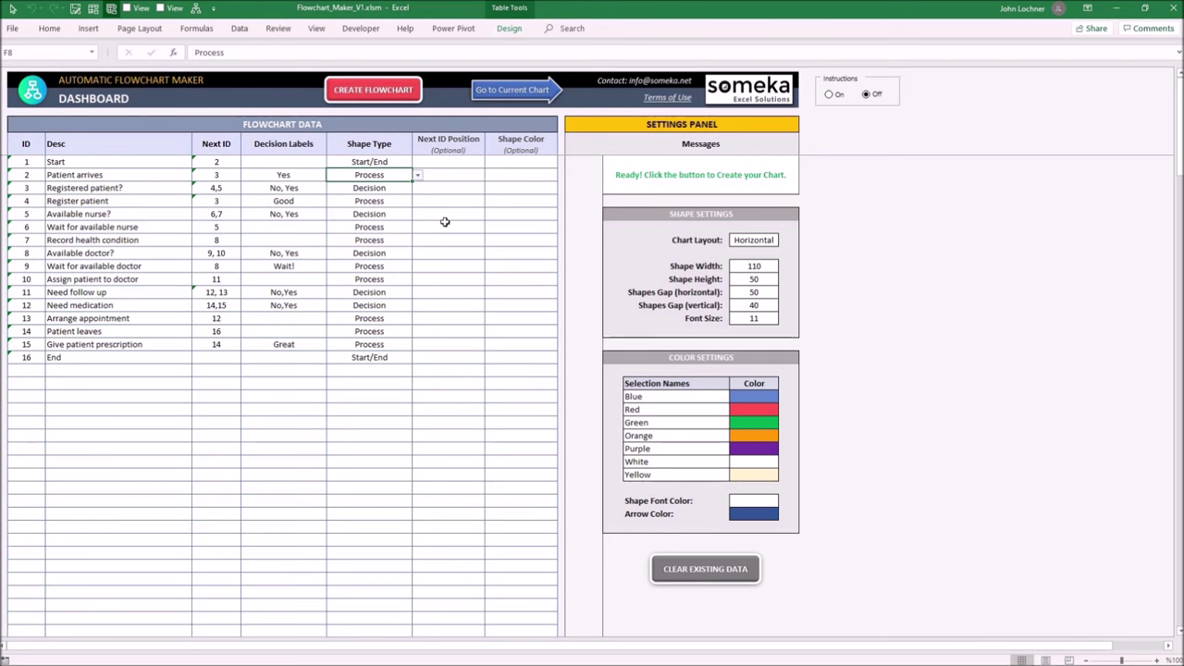
Review the two optional columns and browse the Next ID Position choices for the "Patient arrives" step without choosing one
left_click_drag(444, 164, 505, 350)
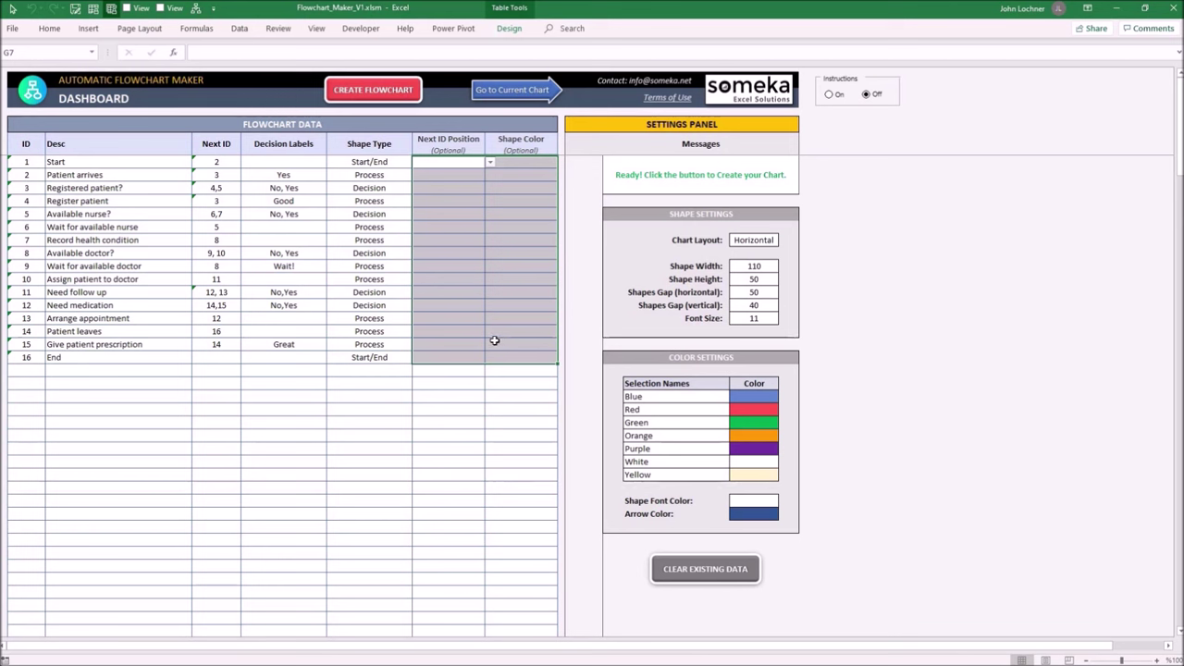
left_click(478, 174)
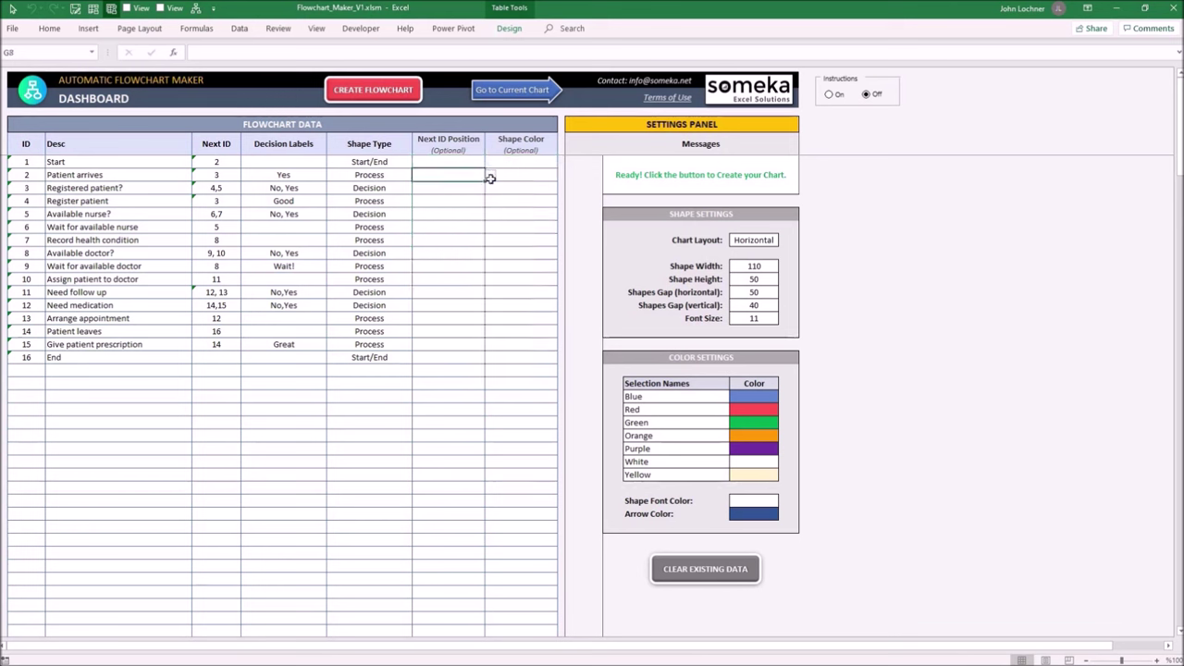
left_click(490, 178)
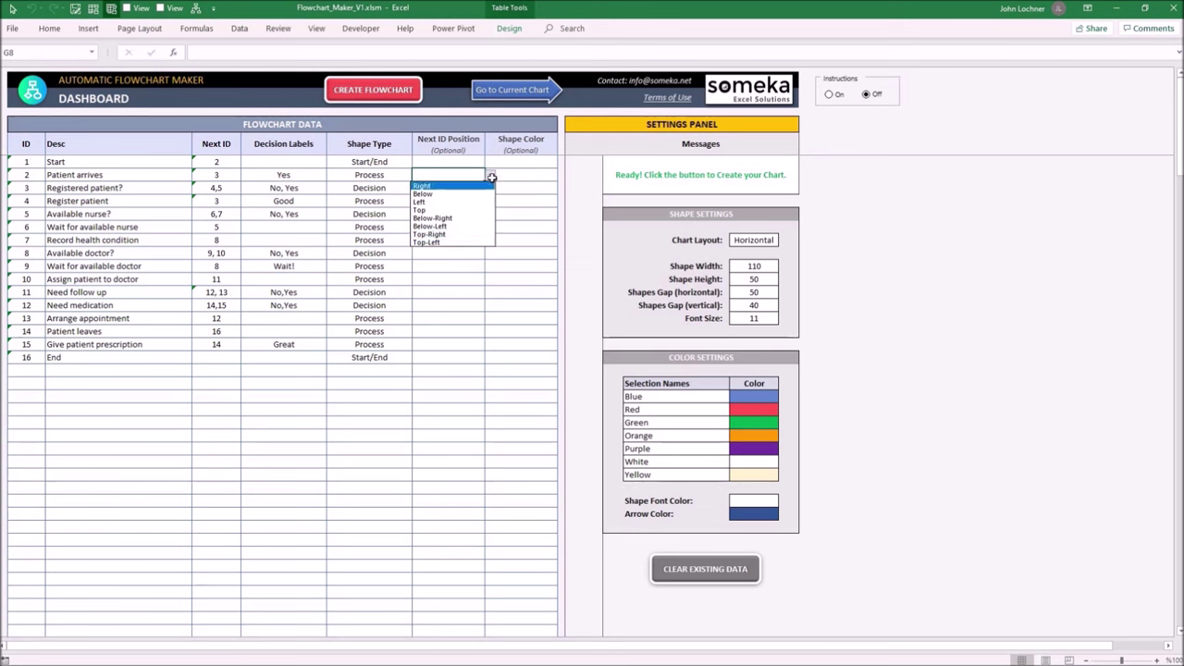
left_click(491, 176)
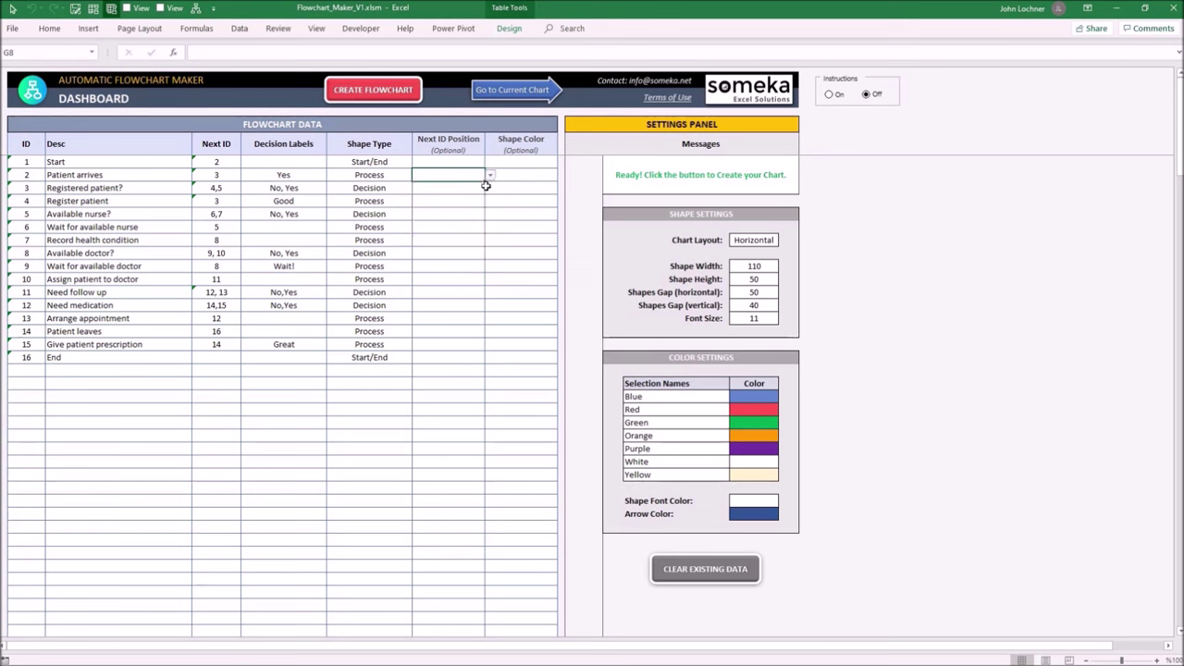
Browse the Shape Color choices for the "Patient arrives" step without choosing one
left_click(561, 178)
left_click(564, 175)
left_click(563, 175)
left_click(564, 175)
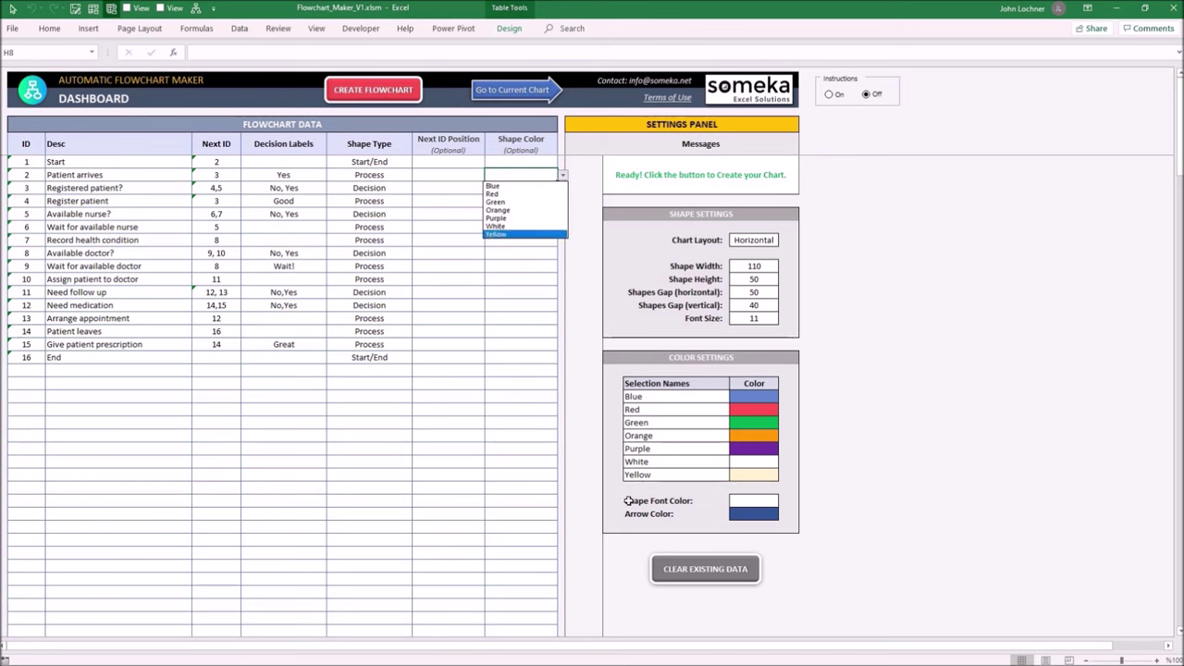
key("Escape")
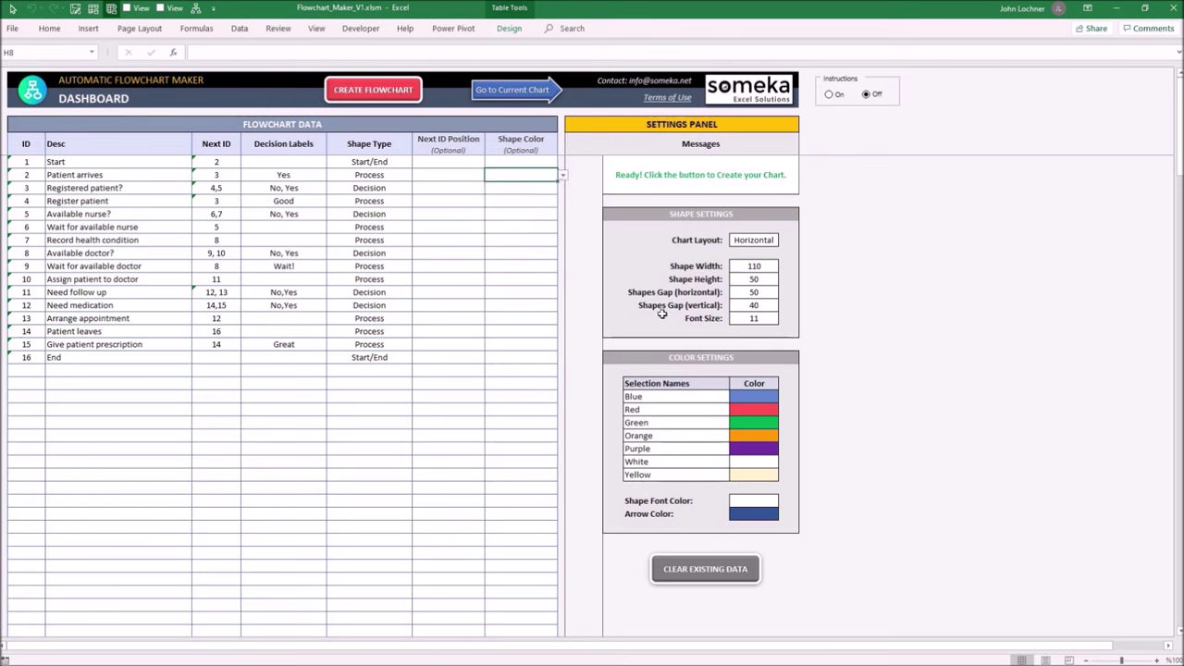
Locate the Shape Settings and Color Settings sections and review the Chart Layout choices without changing the layout
left_click(708, 212)
left_click(694, 357)
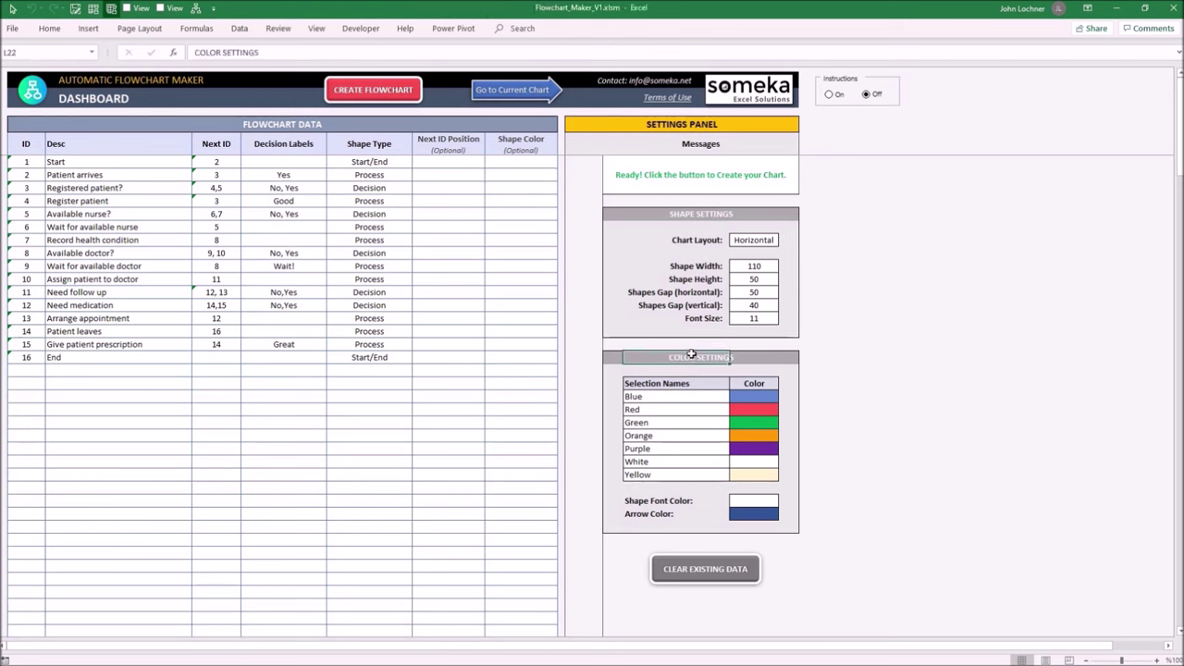
left_click(748, 239)
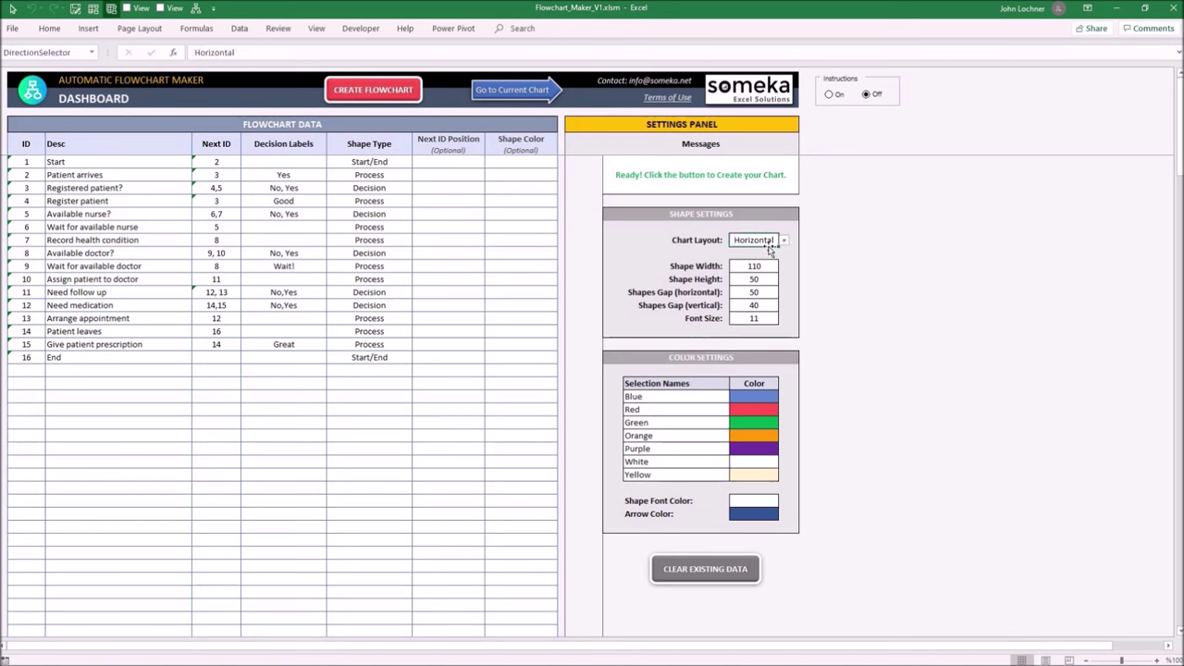
left_click(784, 240)
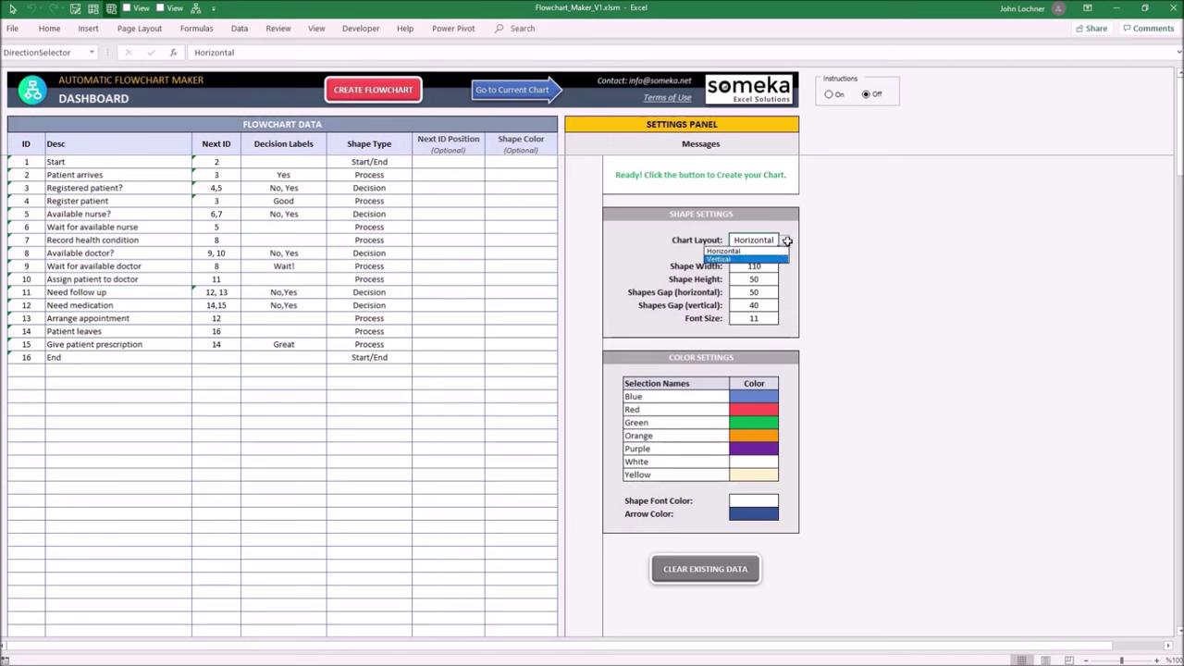
left_click(783, 242)
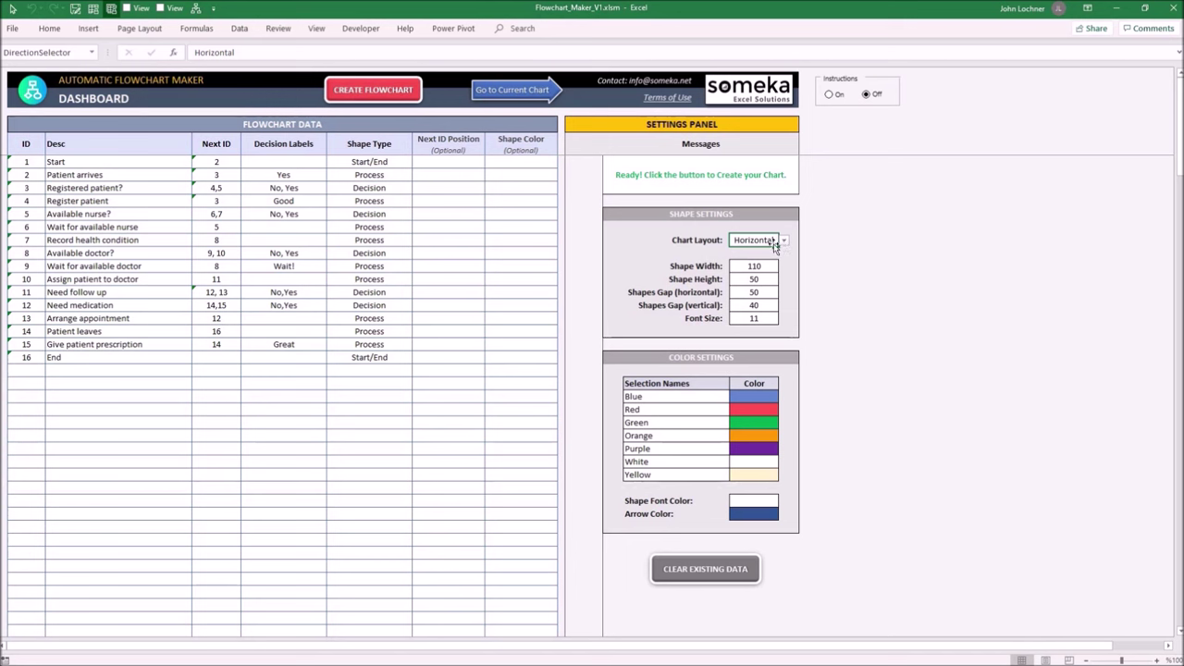
Examine the shape width and height, the horizontal and vertical shape gaps, and the font size settings
left_click(756, 267)
left_click_drag(757, 267, 758, 279)
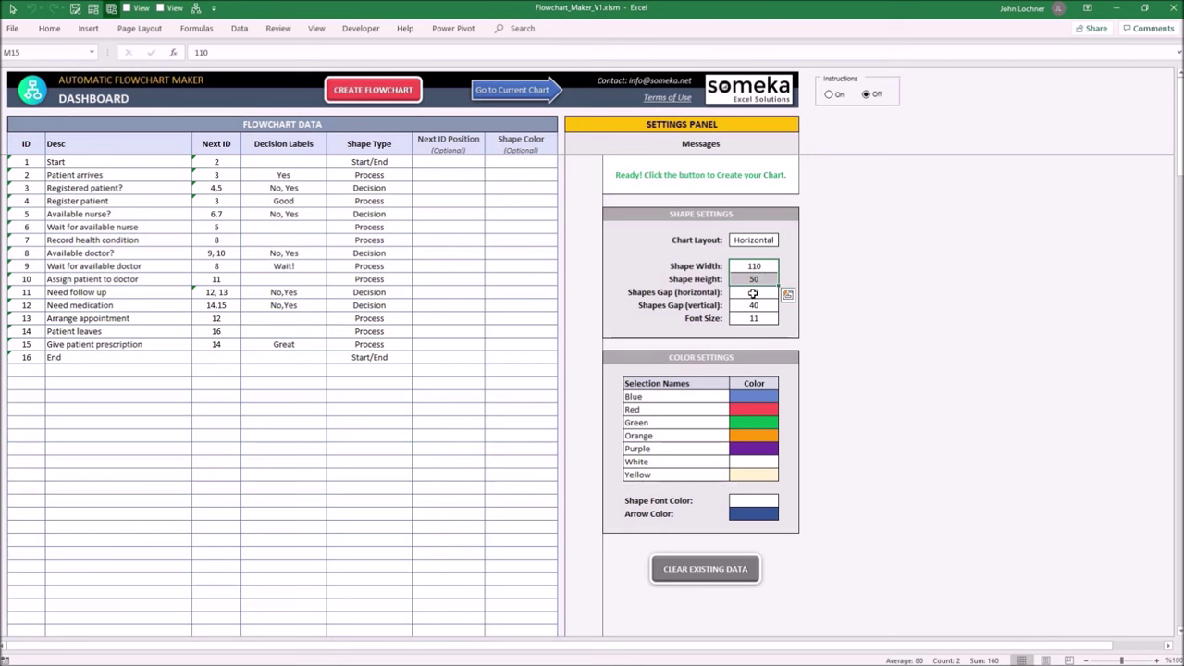
left_click_drag(753, 294, 753, 302)
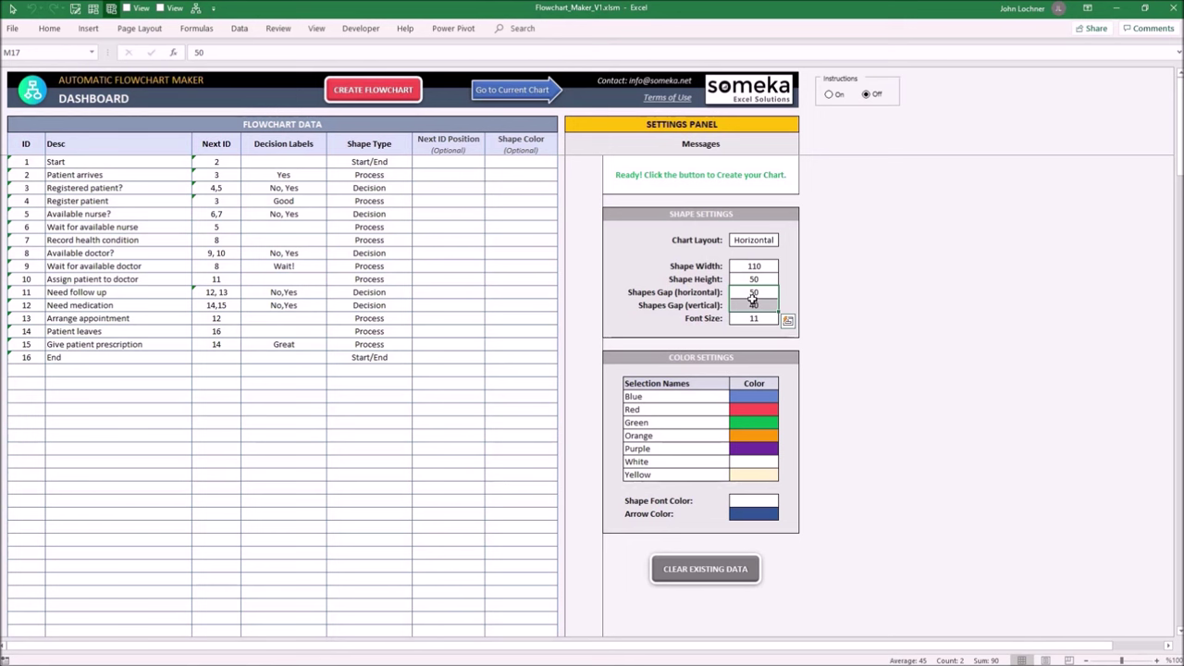
left_click(763, 319)
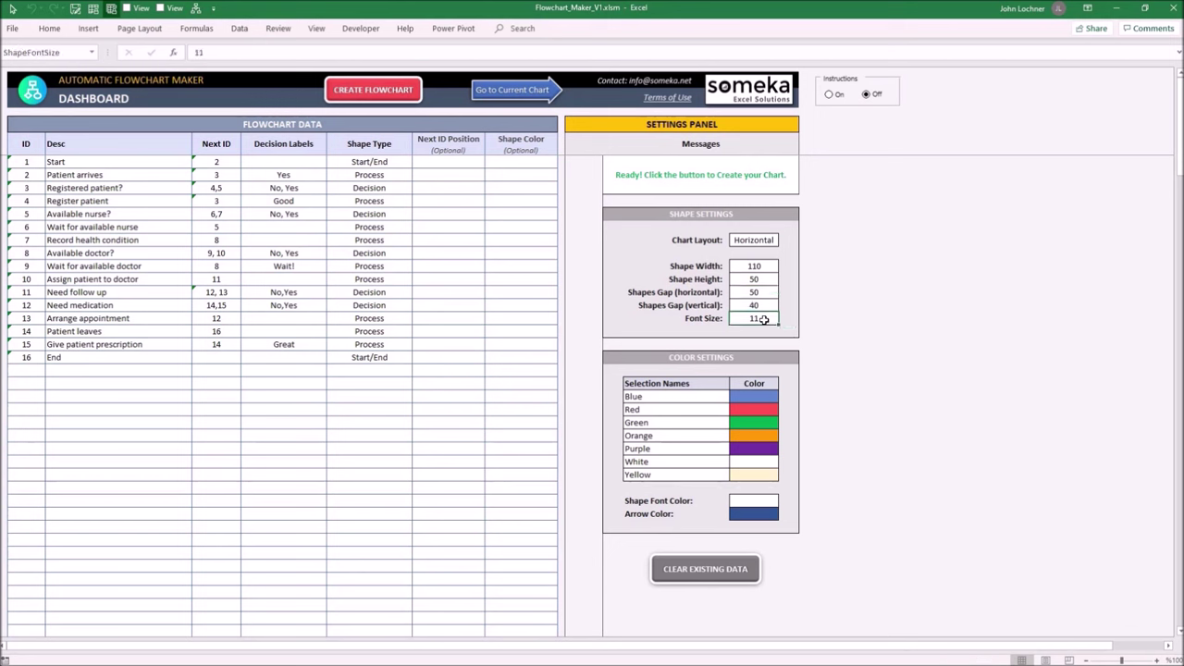
Examine the color settings palette, the Shape Color column that uses it, and the shape font and arrow color settings
left_click(690, 355)
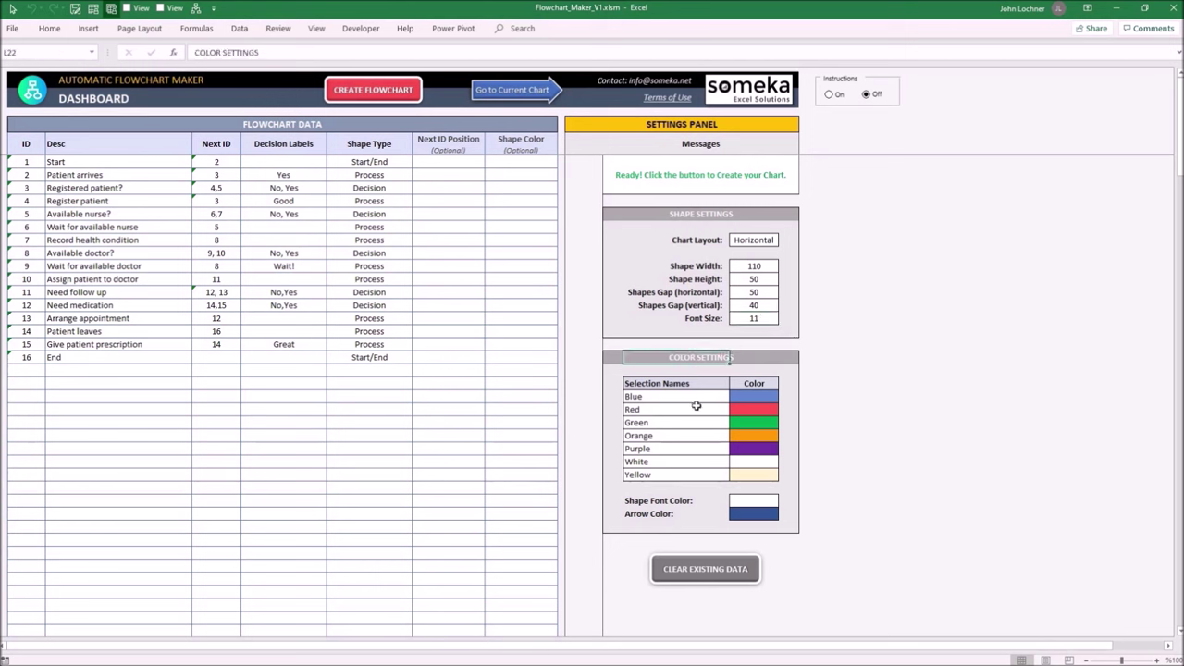
left_click_drag(749, 397, 742, 474)
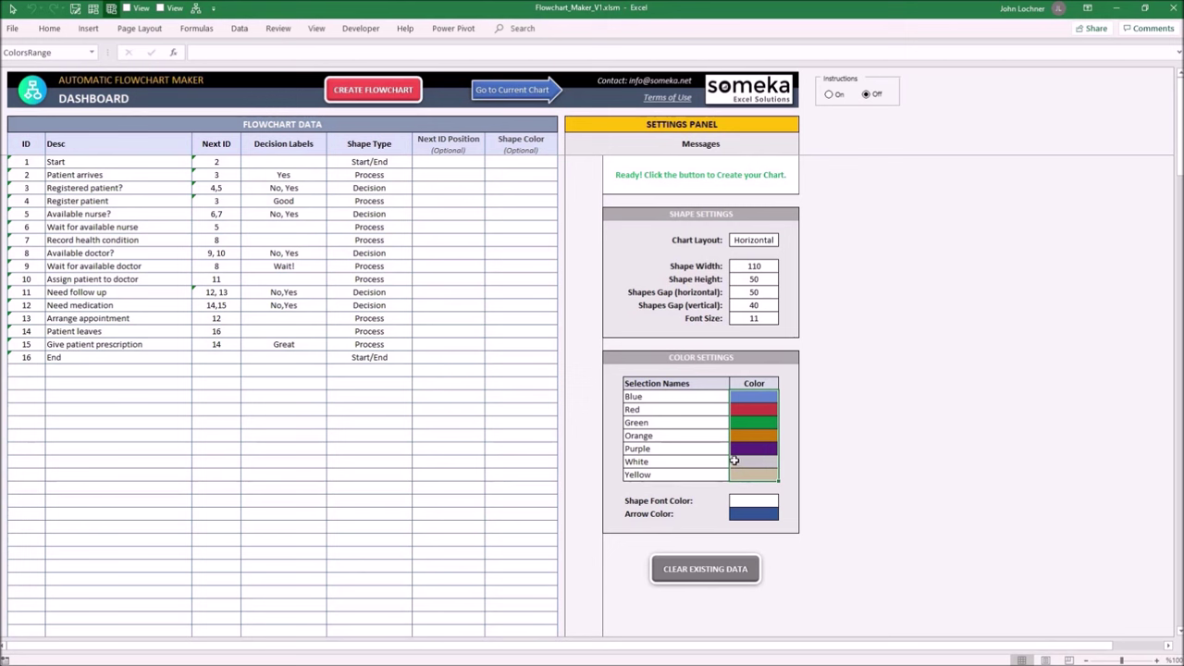
left_click(534, 163)
left_click_drag(537, 336, 538, 358)
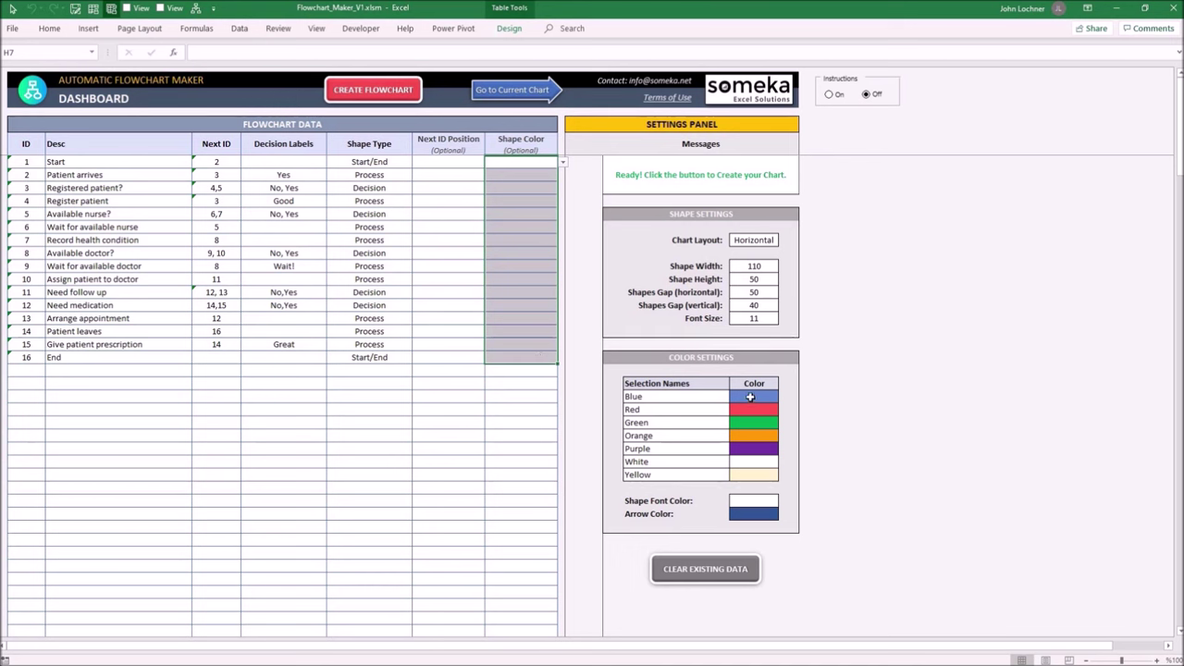
left_click(749, 397)
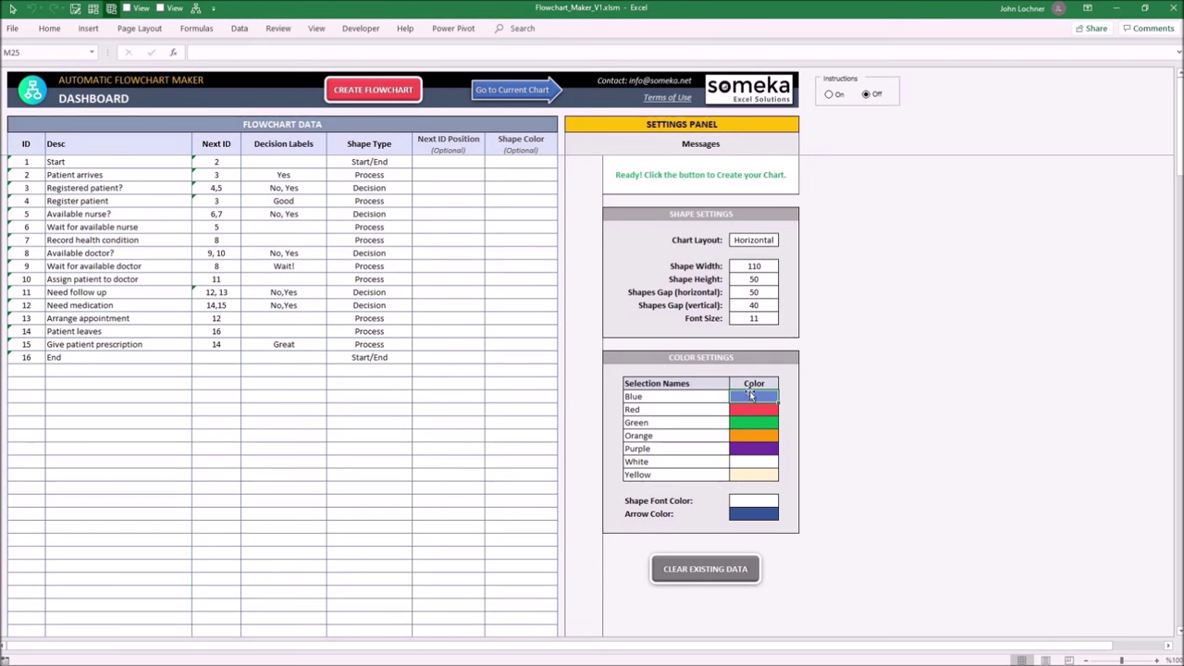
left_click_drag(754, 500, 759, 518)
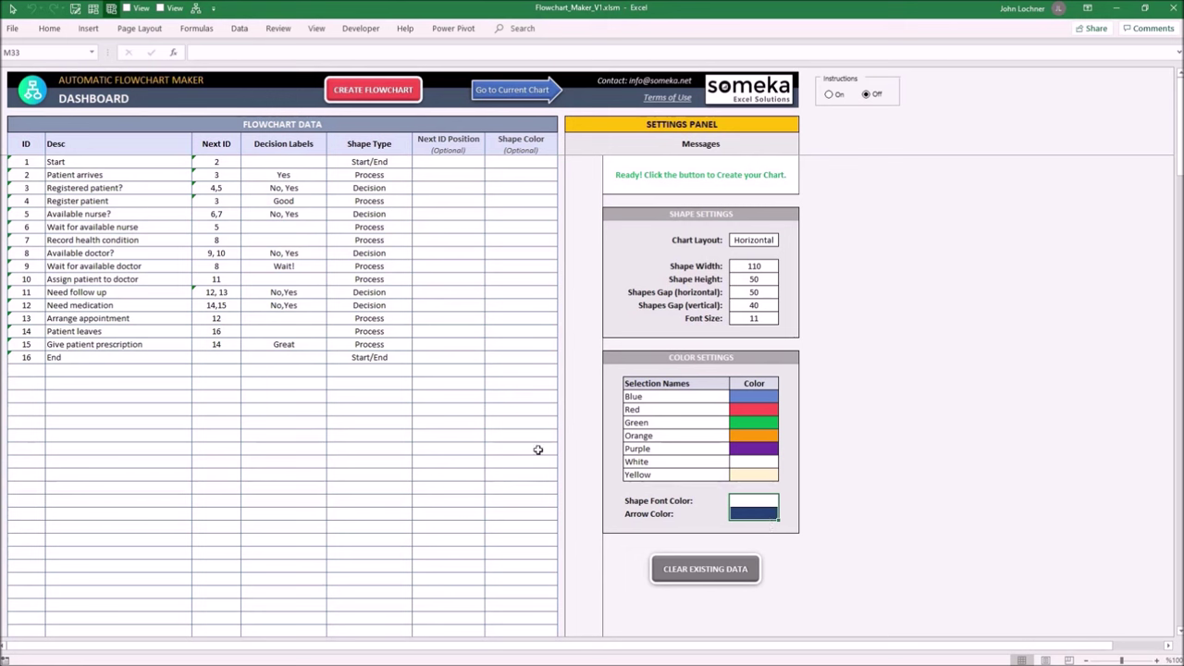
Locate the "Patient leaves" step in the data, view the current flowchart, and return to the dashboard
left_click(119, 330)
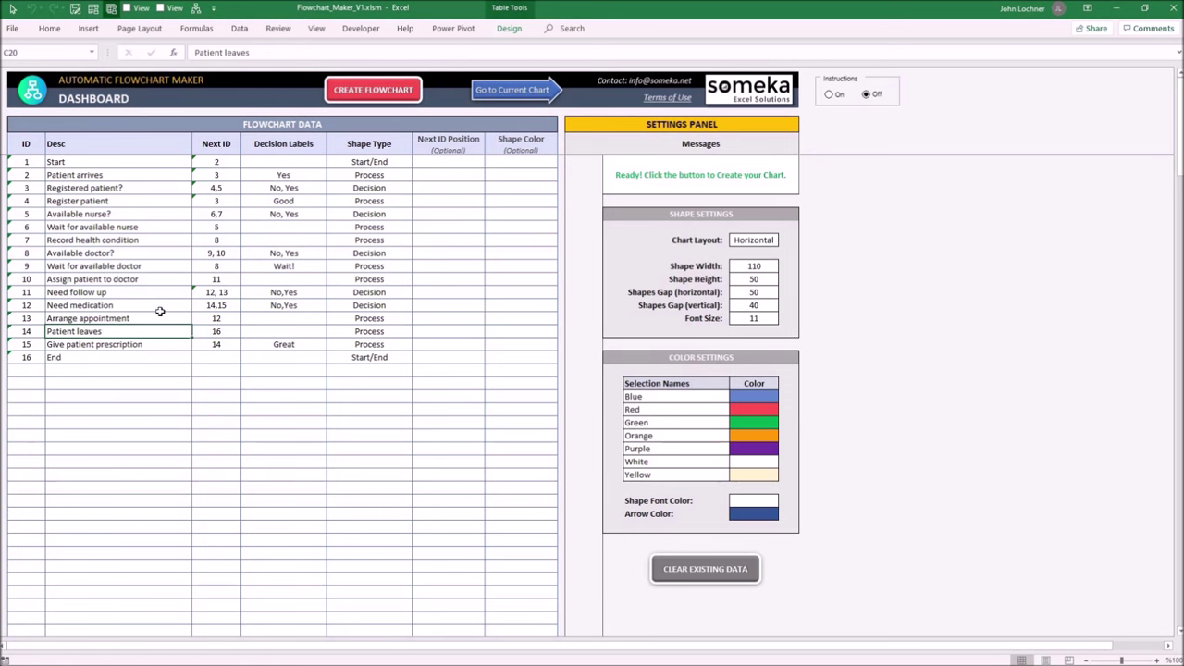
left_click(546, 96)
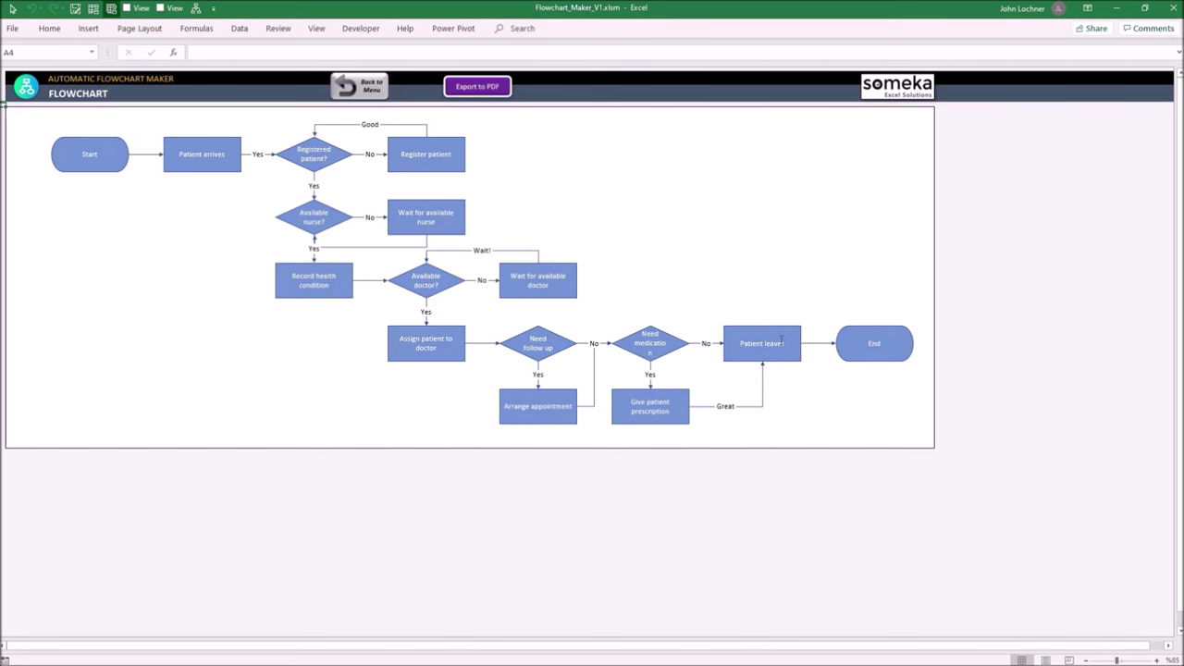
left_click(367, 93)
Add a flowchart data row with ID 17, description "Patient pays hospital fee" and Next ID 14
left_click(34, 370)
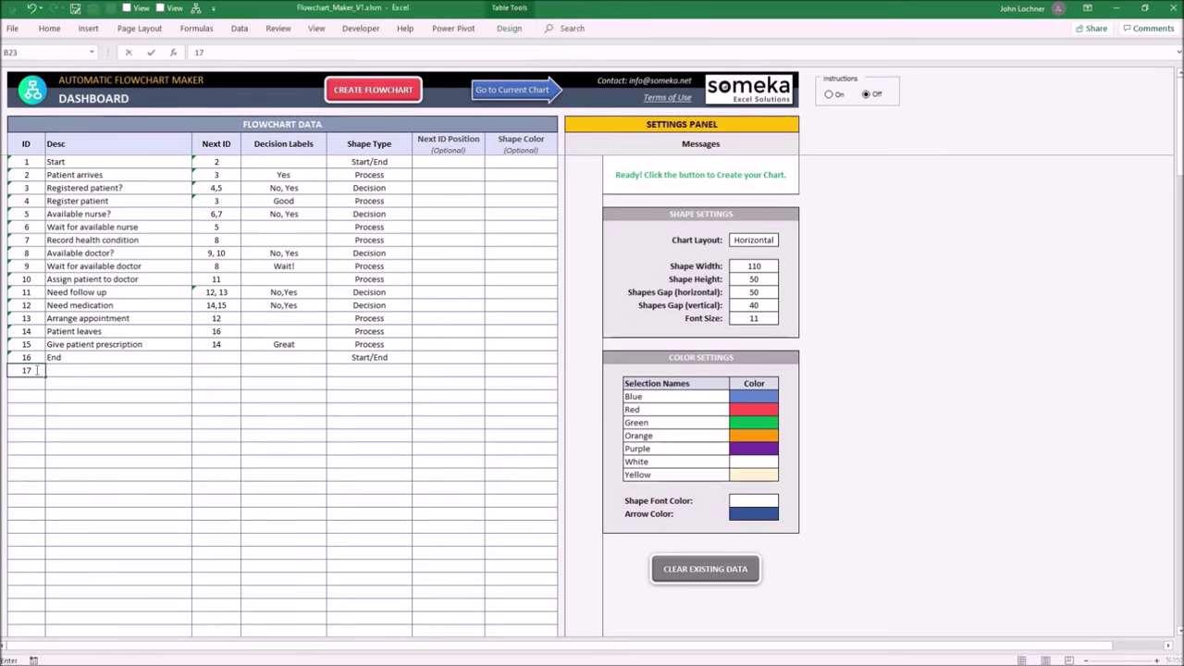
type("Patient pays hospital fee")
key("Tab")
type("14")
Set the Next ID of "Give patient prescription" to 17 and that of "Need medication" to 17,15
key("Up")
key("Up")
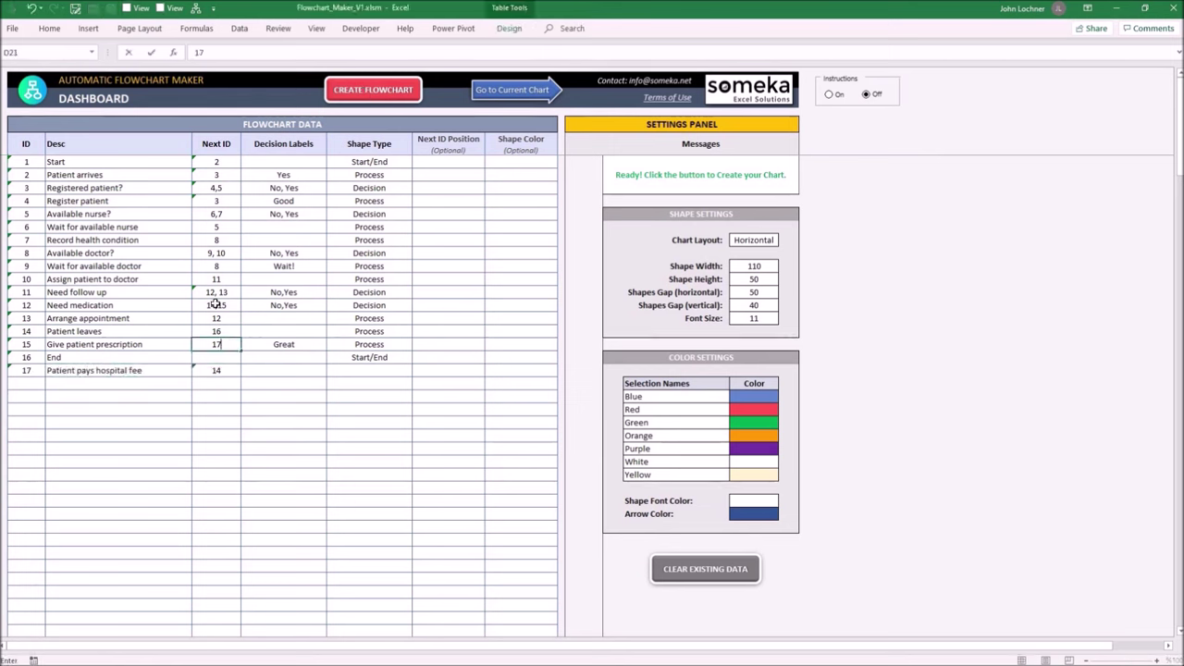
type("17")
key("Up")
key("Up")
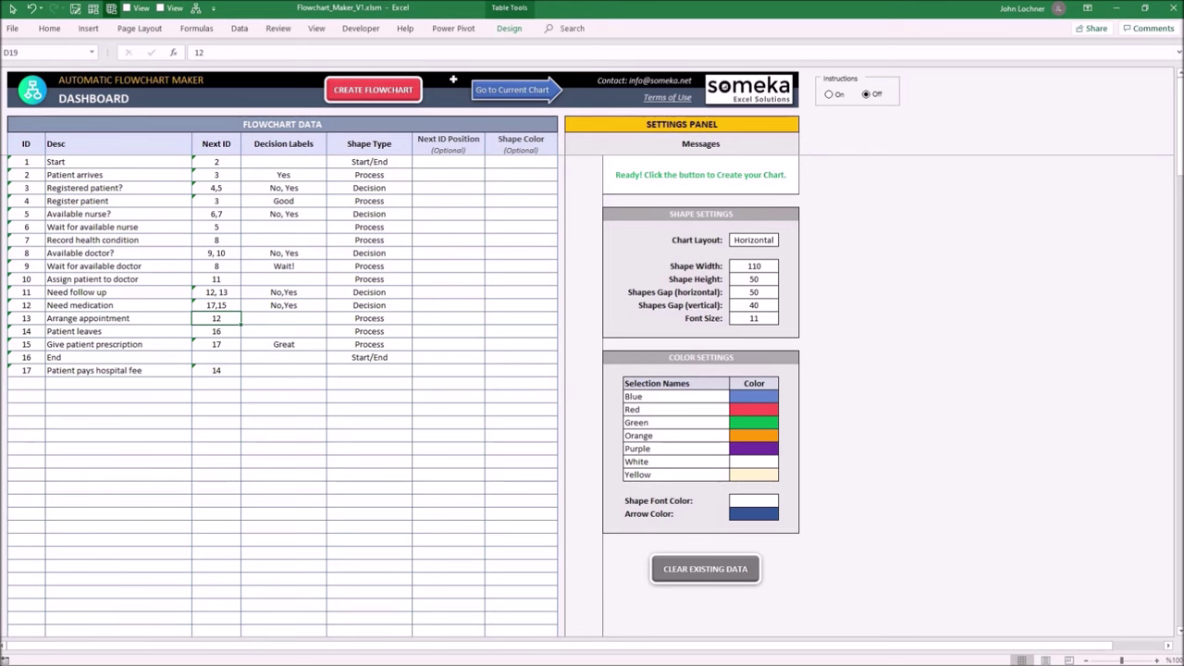
Create the flowchart from the updated data, review both the current and a newly regenerated chart, and return to the dashboard
left_click(385, 90)
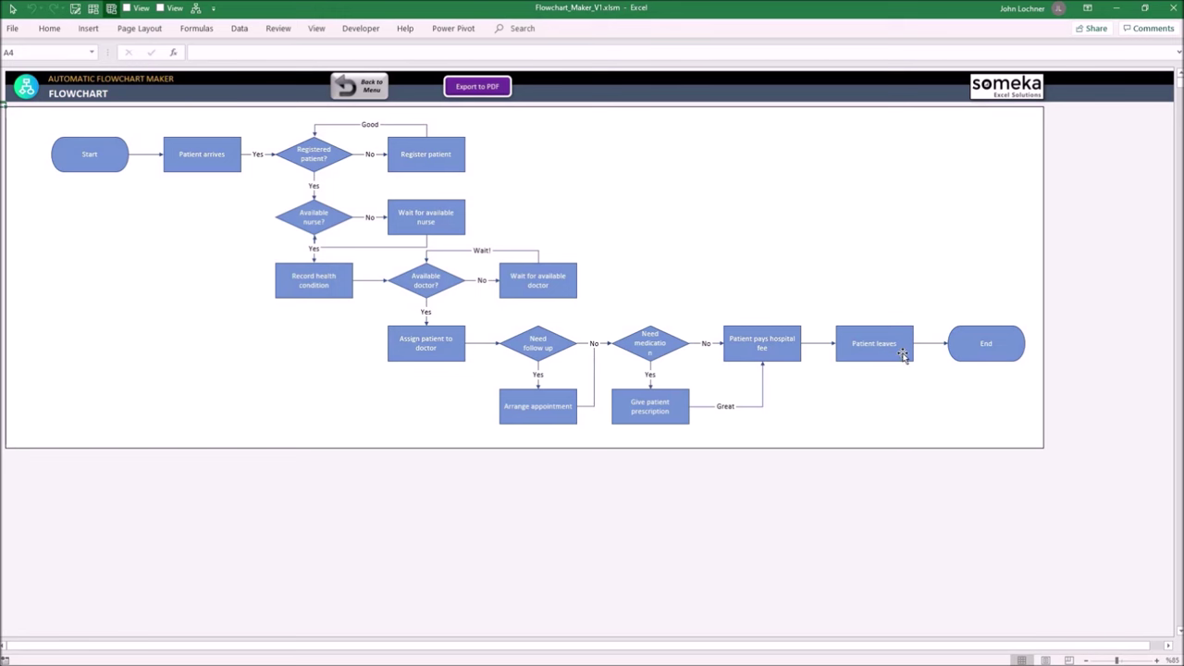
left_click(366, 90)
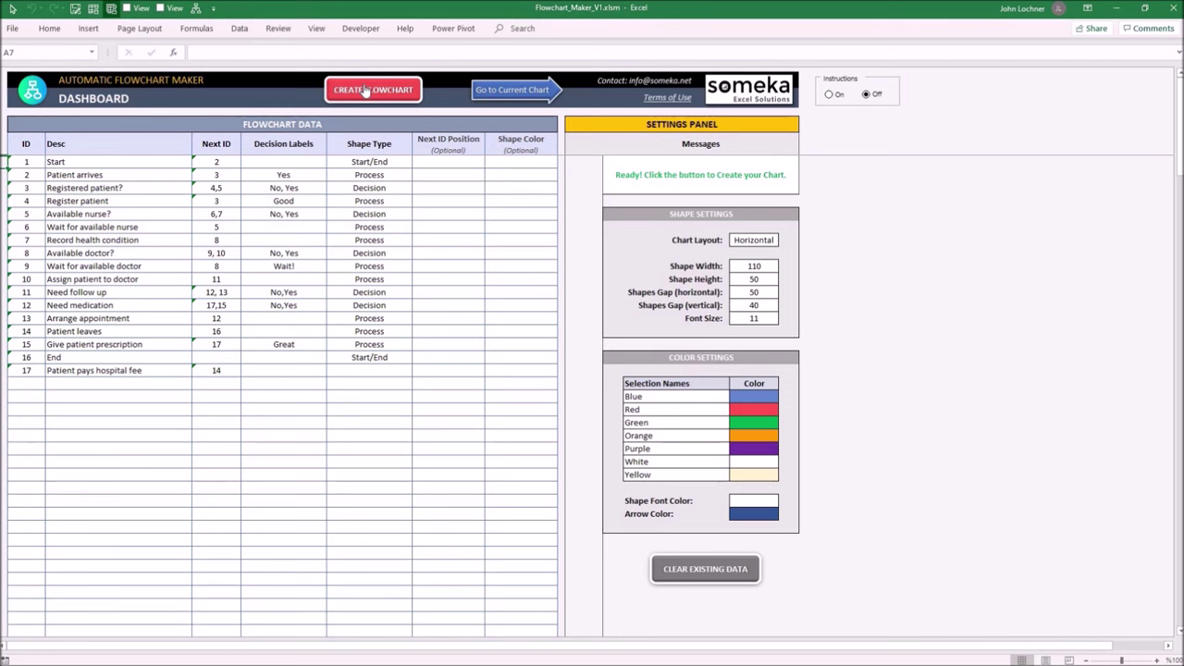
left_click(529, 83)
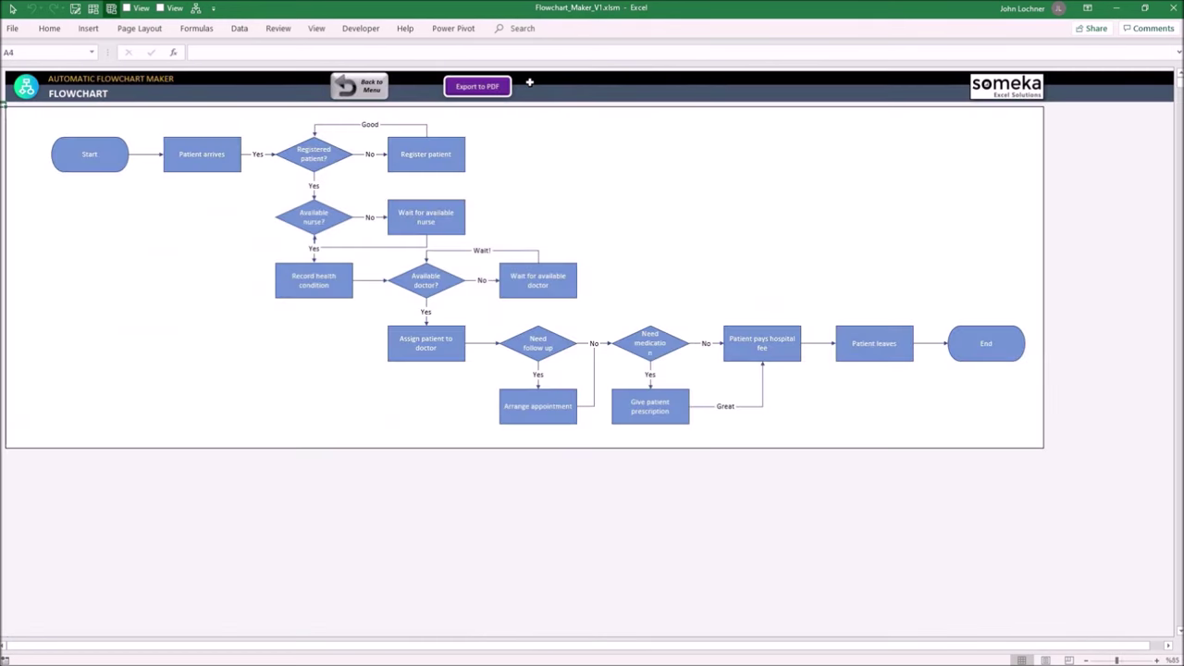
left_click(361, 83)
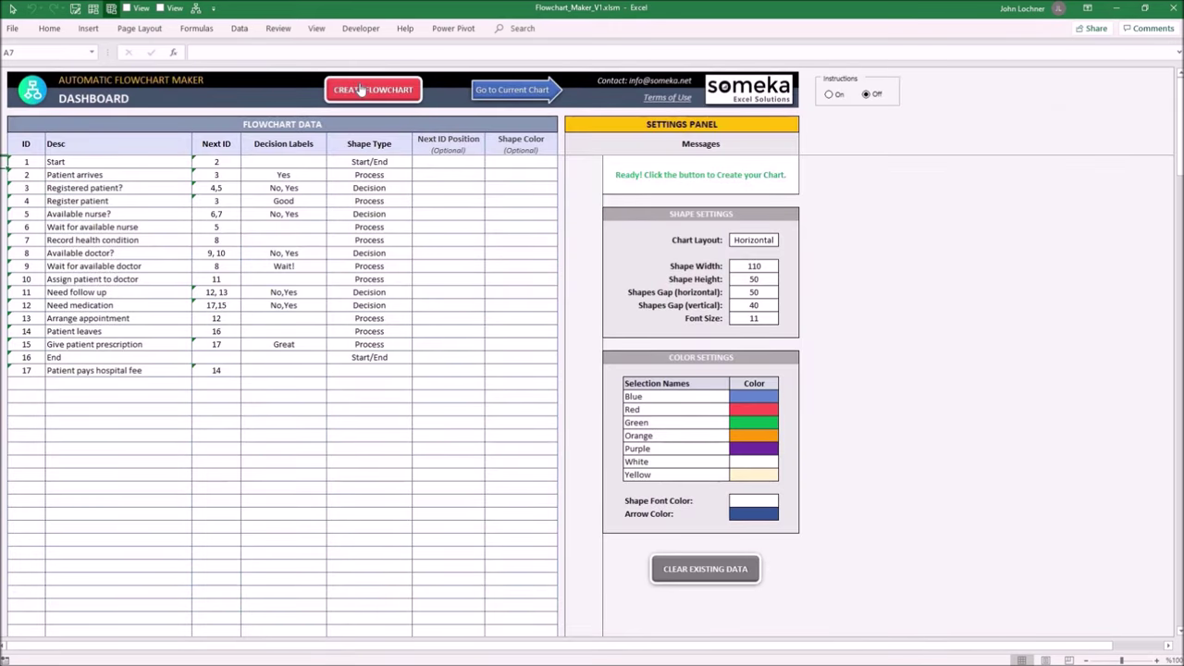
left_click(361, 88)
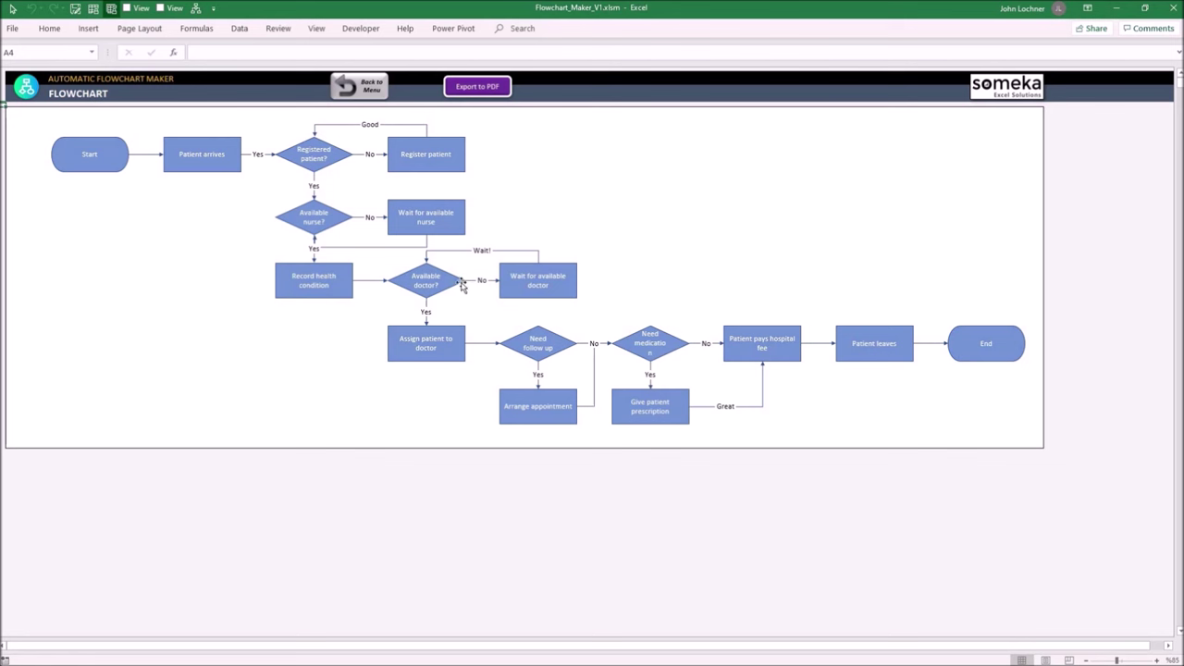
left_click(367, 88)
Rename the "Red" entry in the color settings' selection names to "Light Blue"
left_click_drag(748, 395, 766, 471)
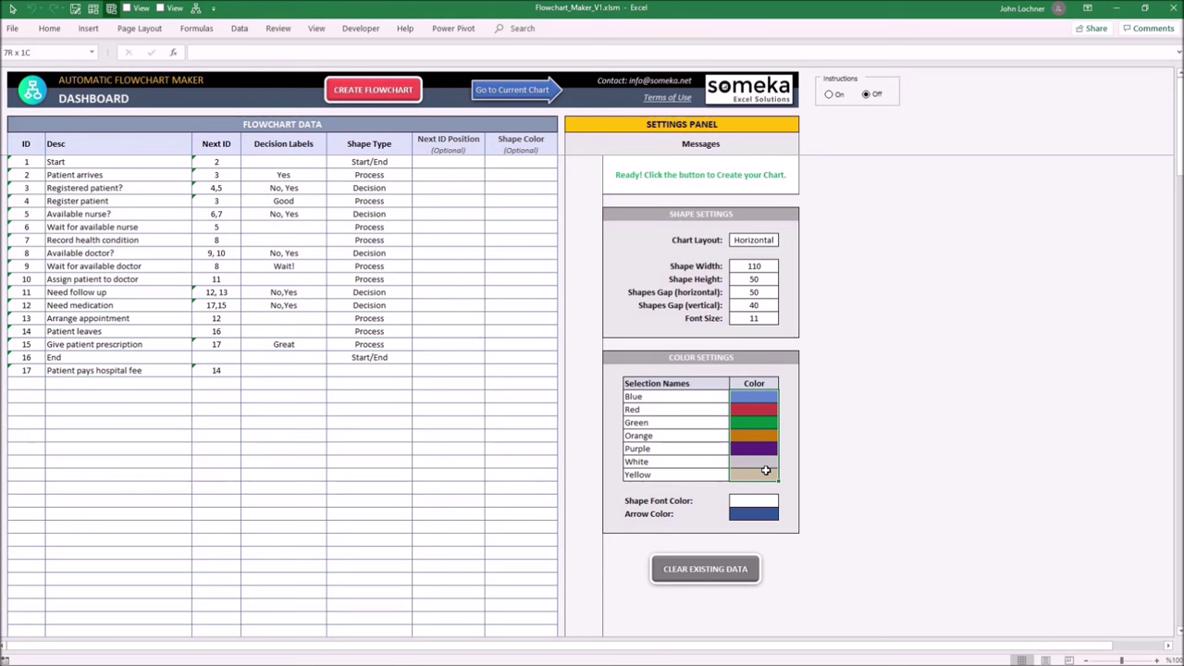
left_click_drag(766, 471, 766, 471)
left_click(683, 409)
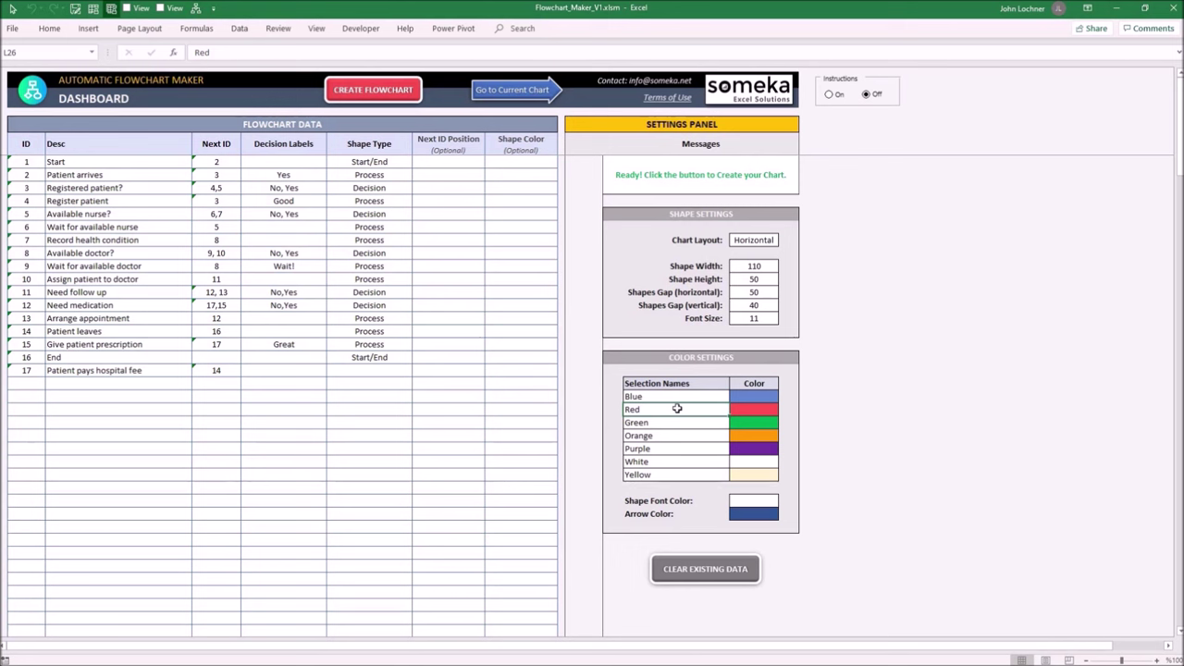
type("Li")
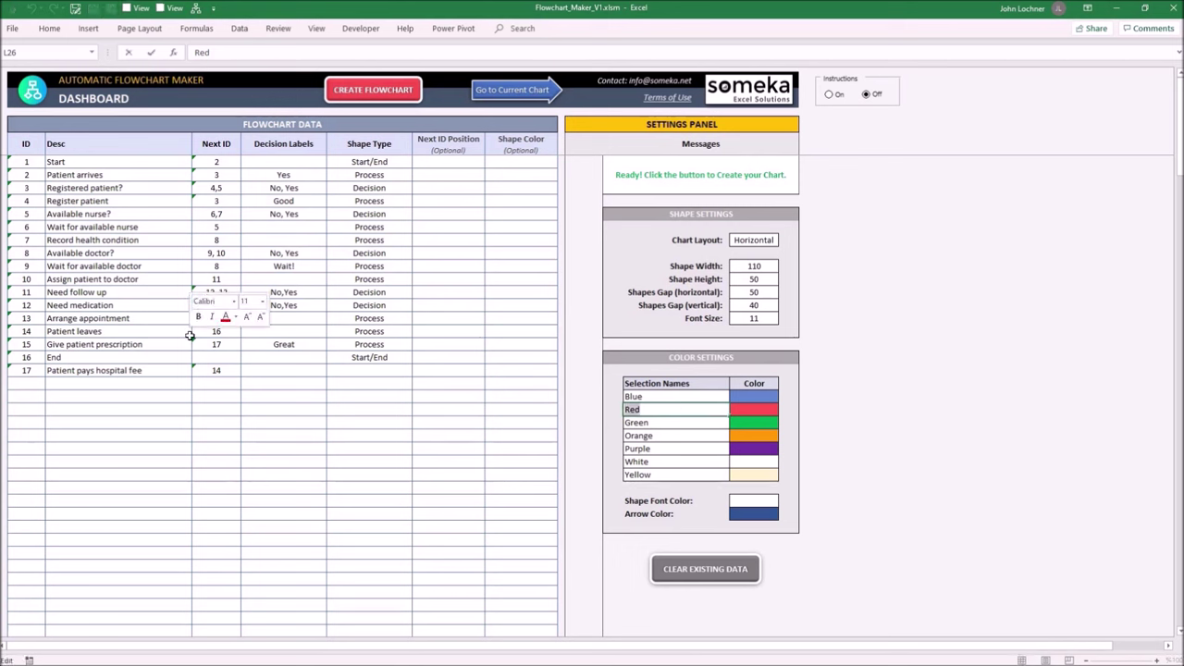
type("ght")
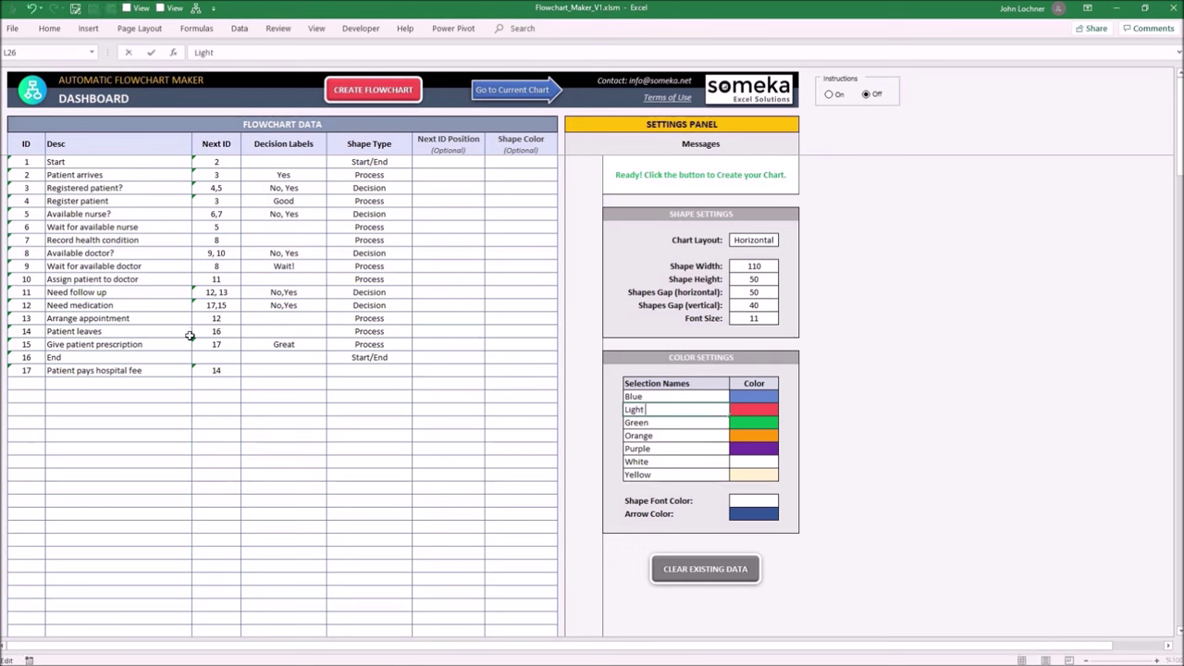
type(" Blue")
key("Tab")
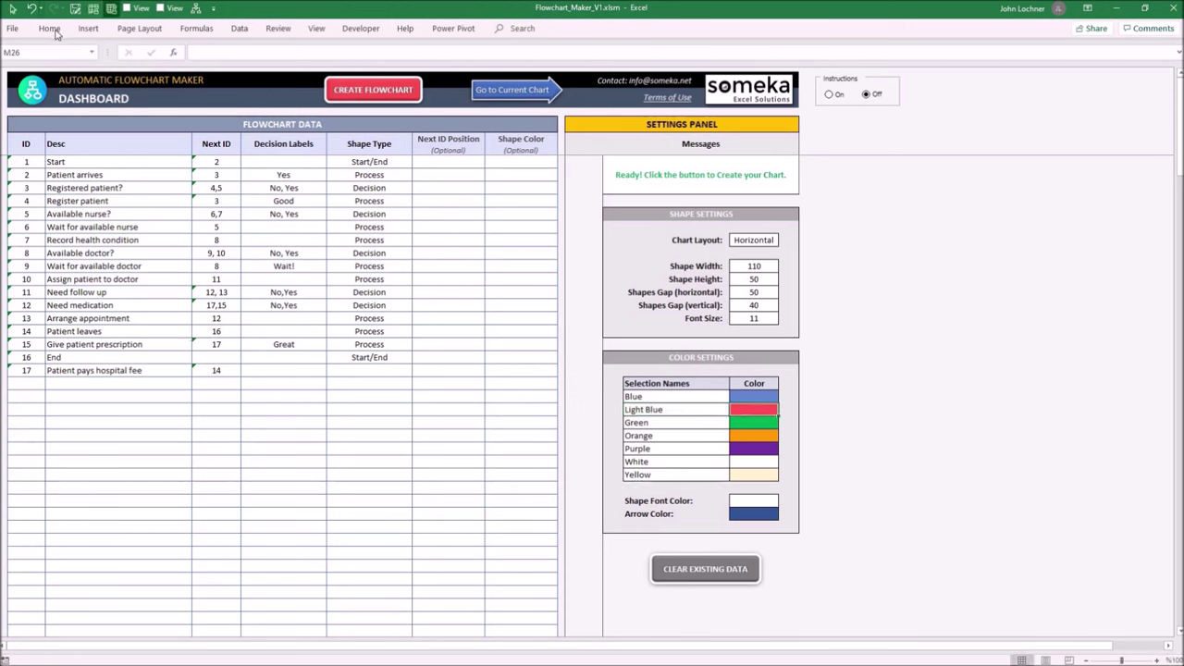
Fill the color cell beside "Light Blue" in the color settings with the standard light blue
left_click(53, 30)
left_click(200, 72)
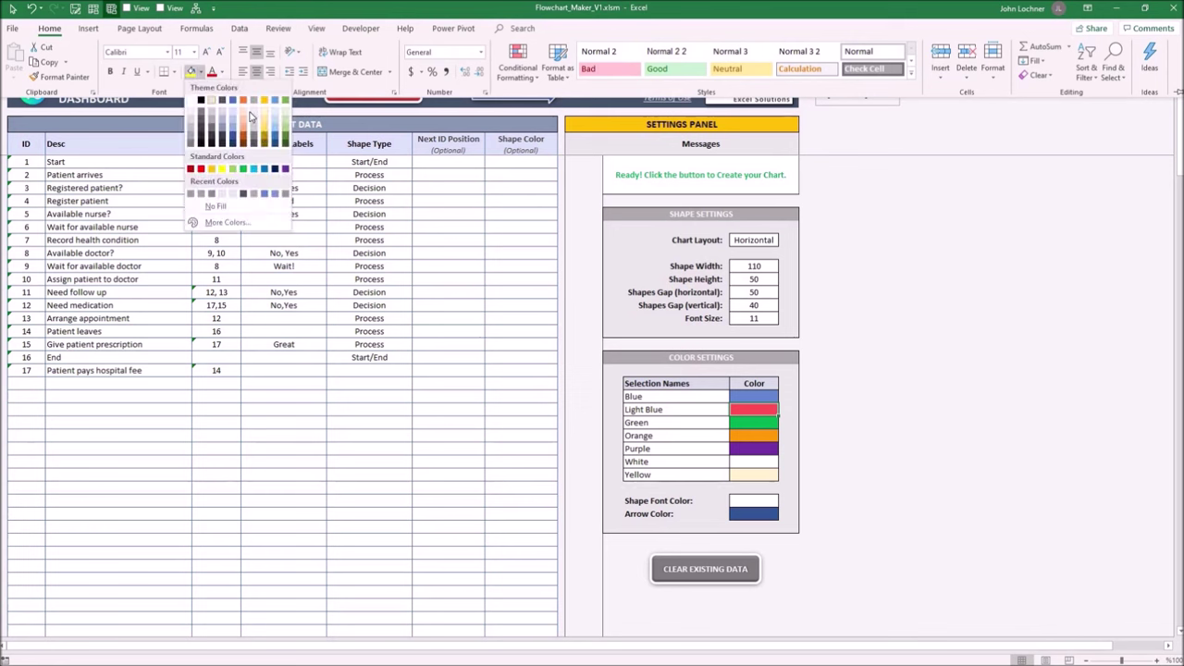
left_click(254, 169)
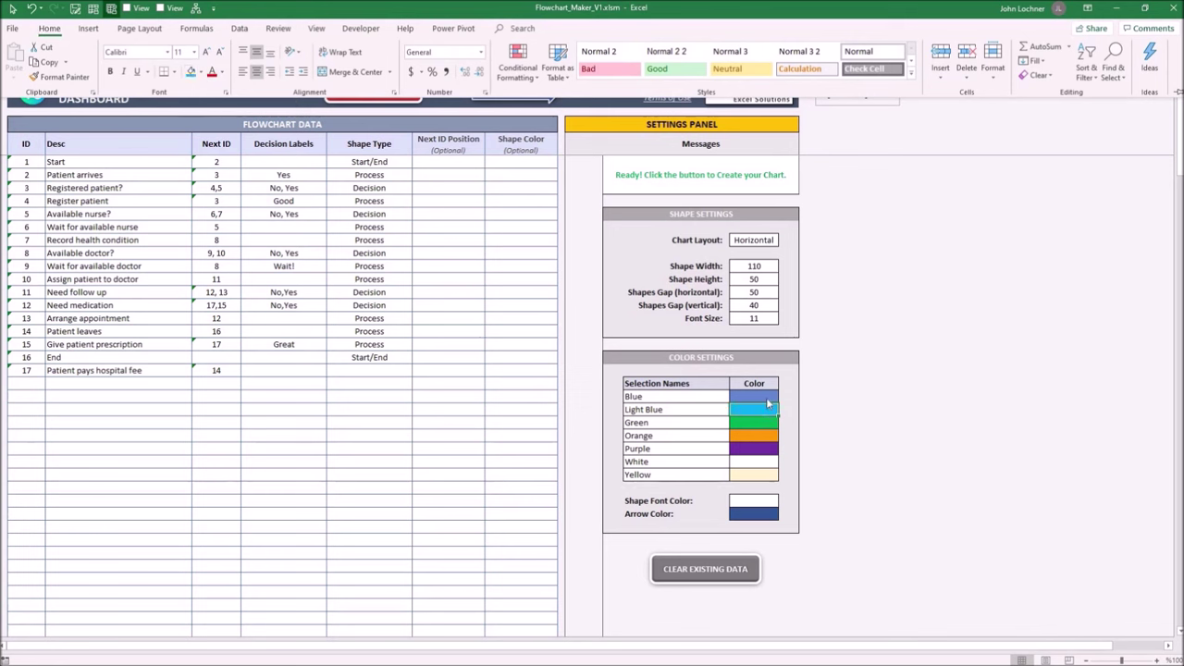
Set the Shape Color of the "Start" and "End" steps in the flowchart data to Orange
left_click(762, 422)
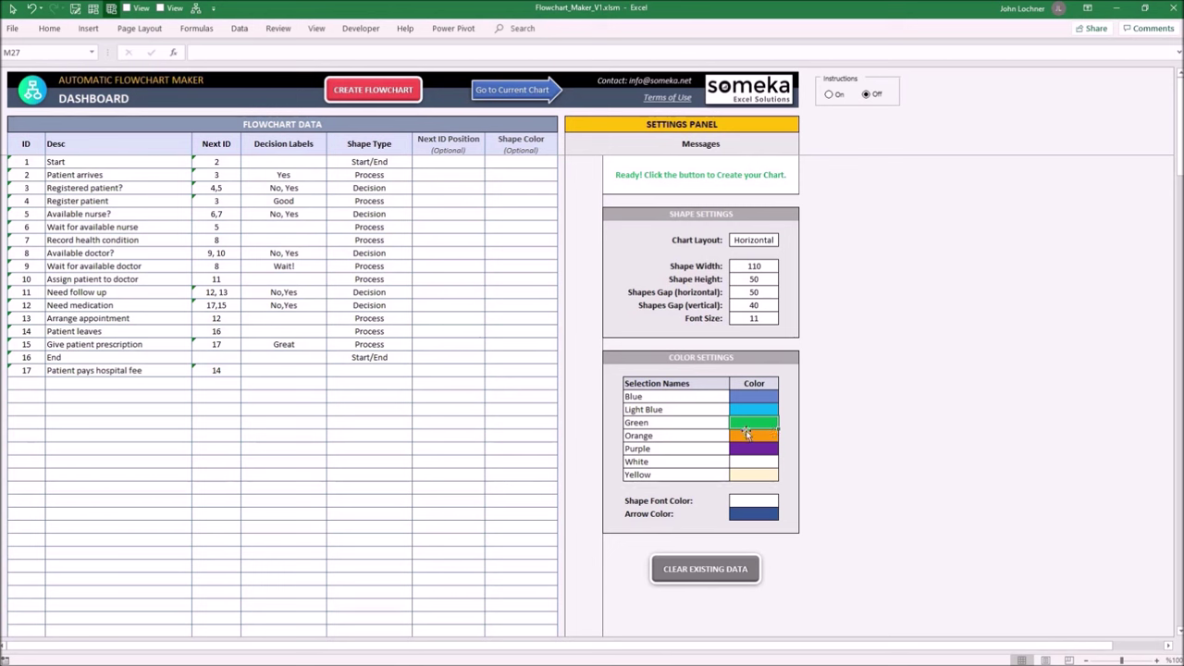
left_click(545, 162)
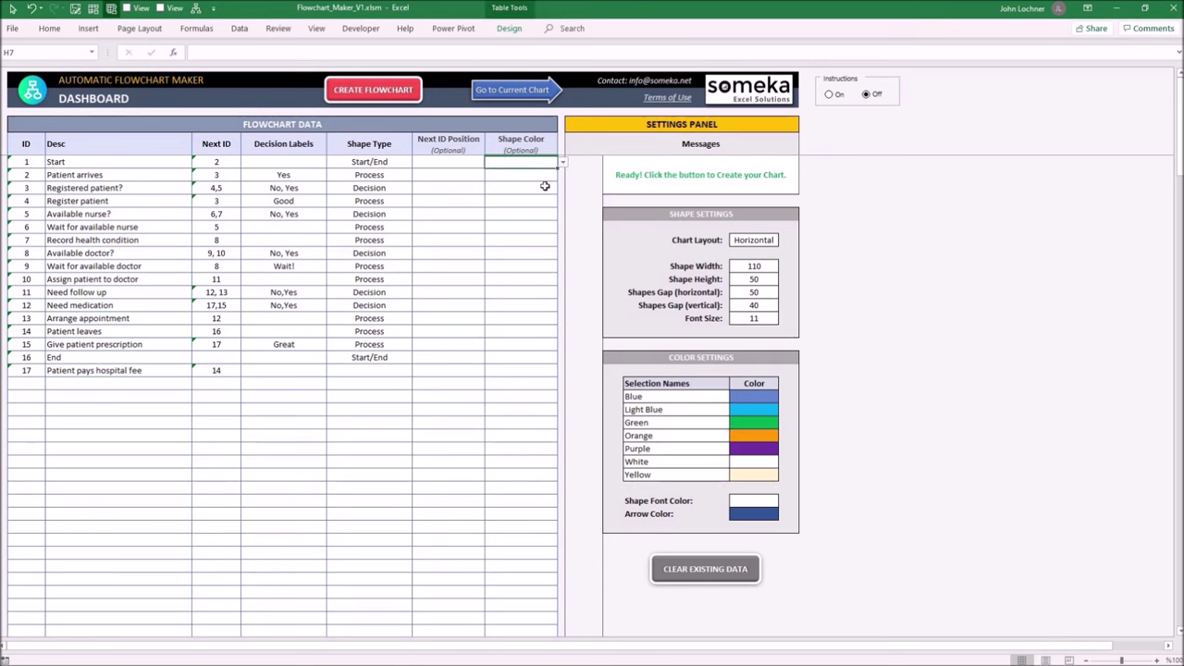
left_click(562, 161)
left_click(526, 196)
left_click_drag(226, 357, 541, 357)
left_click(541, 357)
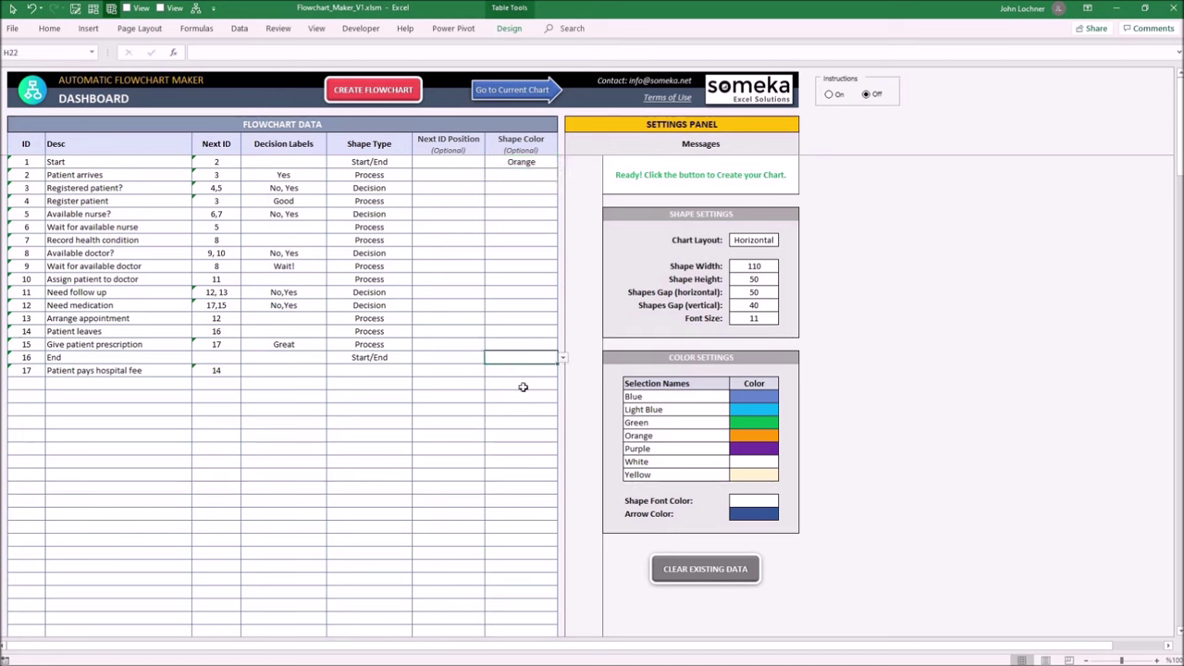
left_click(563, 358)
left_click(522, 392)
Set the Shape Color of "Patient arrives" to Light Blue and paste it as a value into IDs 3 to 15 and 17
left_click(516, 174)
key("alt+Down")
left_click(524, 191)
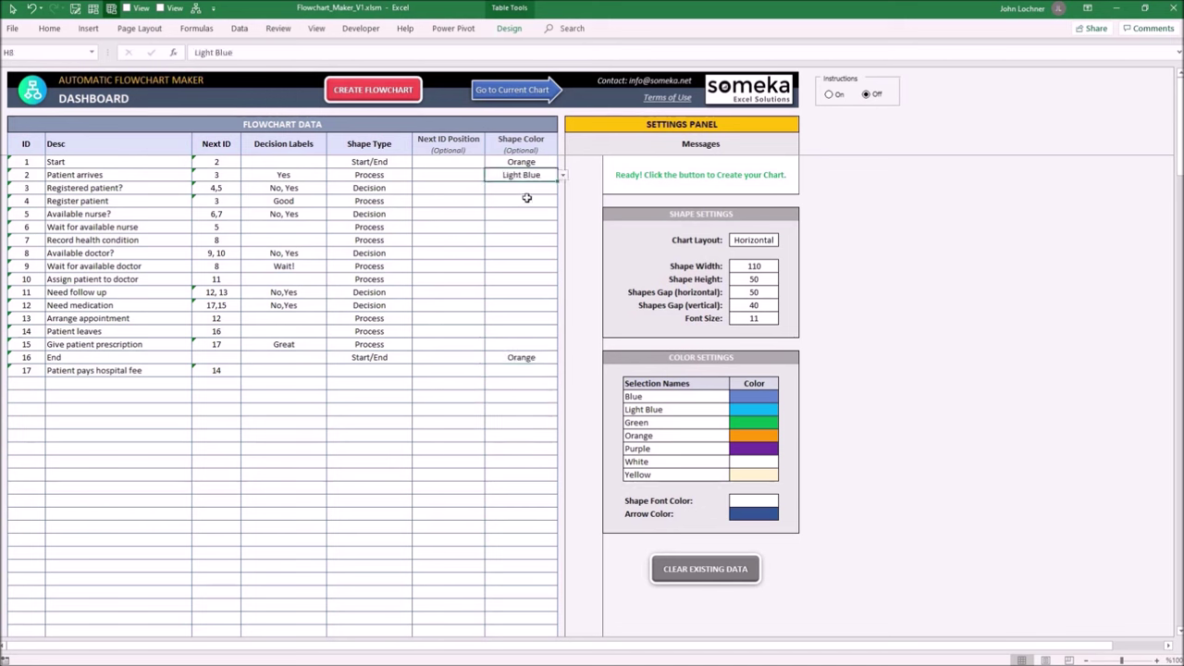
key("ctrl+c")
left_click(523, 190)
left_click_drag(535, 336, 523, 348)
left_click(518, 371, "ctrl")
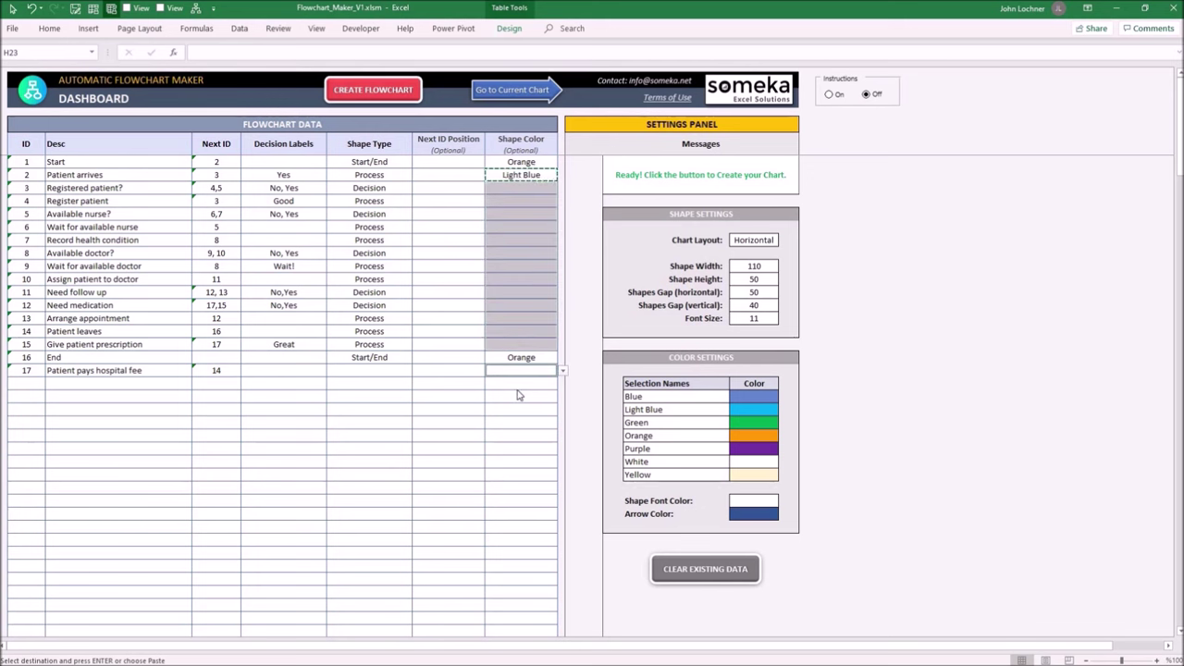
key("ctrl+alt+v")
key("v")
key("Return")
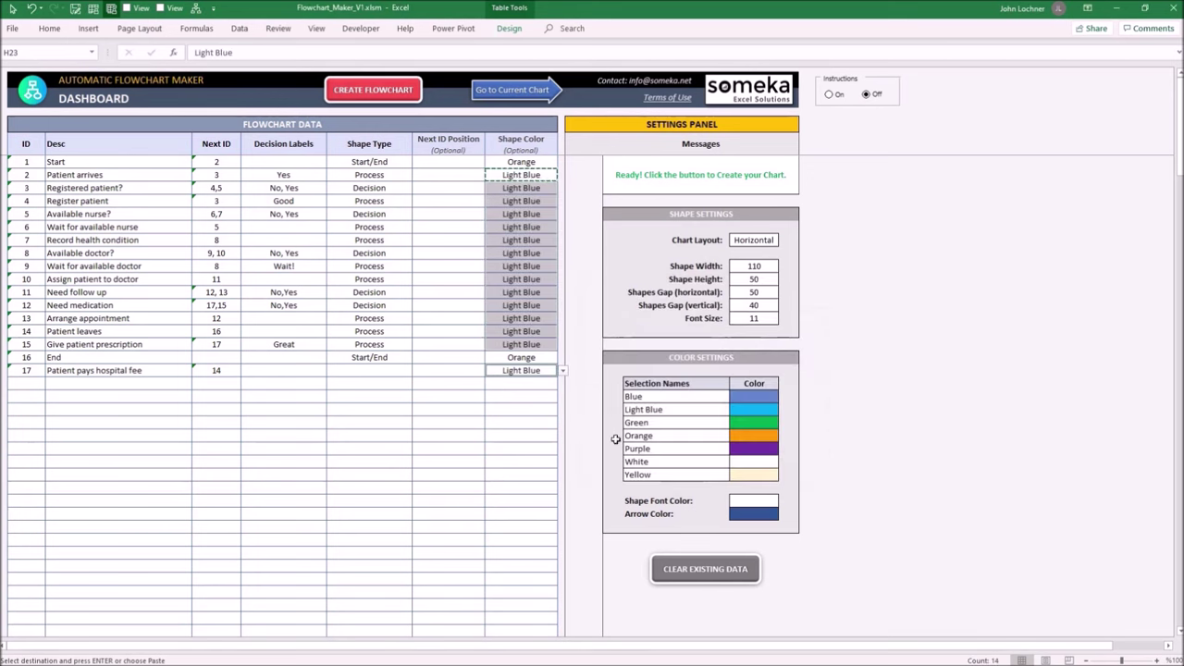
left_click(510, 409)
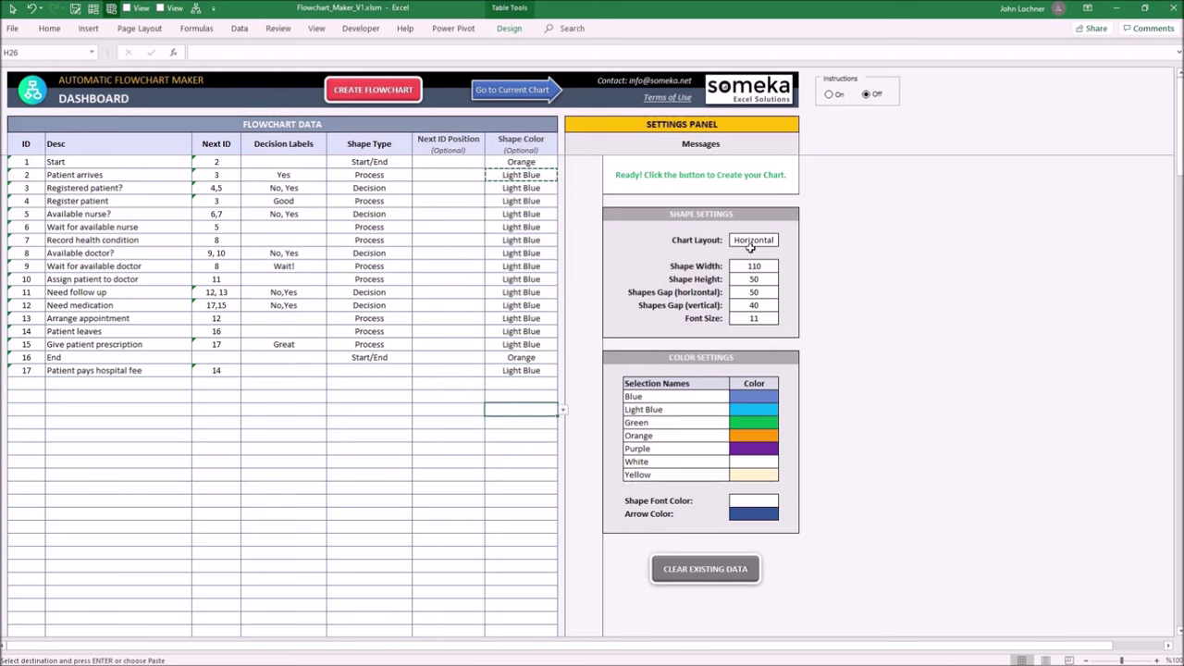
Change the Chart Layout in the shape settings to Vertical
left_click(785, 240)
left_click(784, 239)
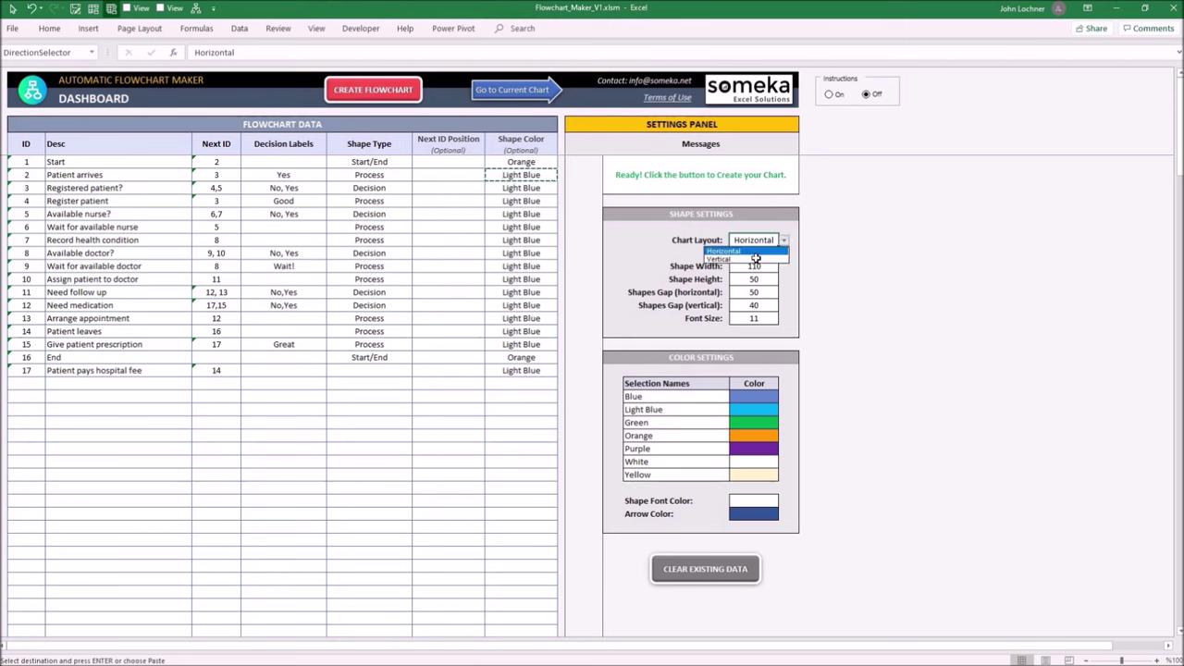
left_click(756, 260)
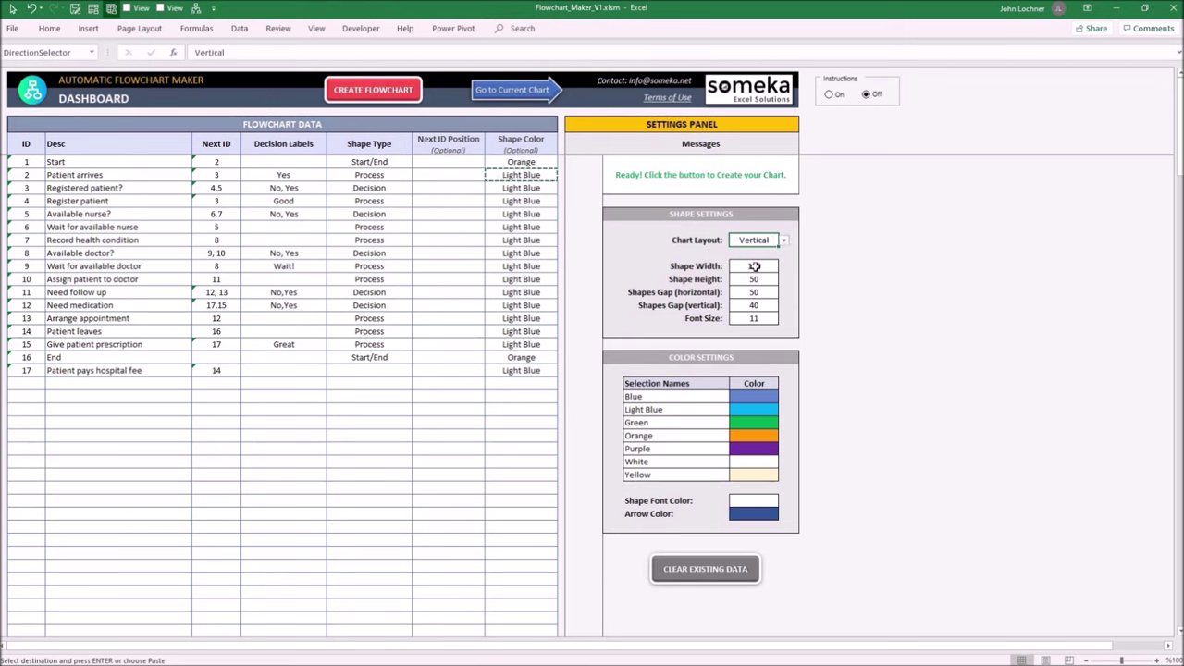
Set the Shape Width to 130 and the Shape Height to 70 in the shape settings
left_click(754, 267)
type("1")
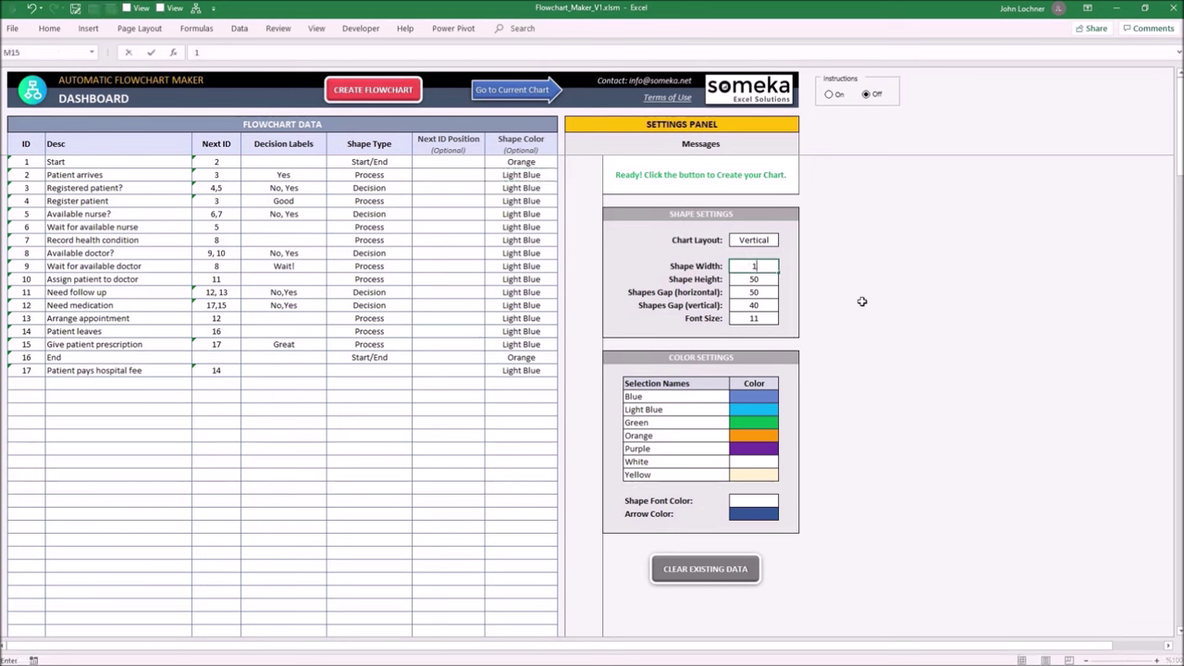
type("30")
key("Return")
type("70")
key("Return")
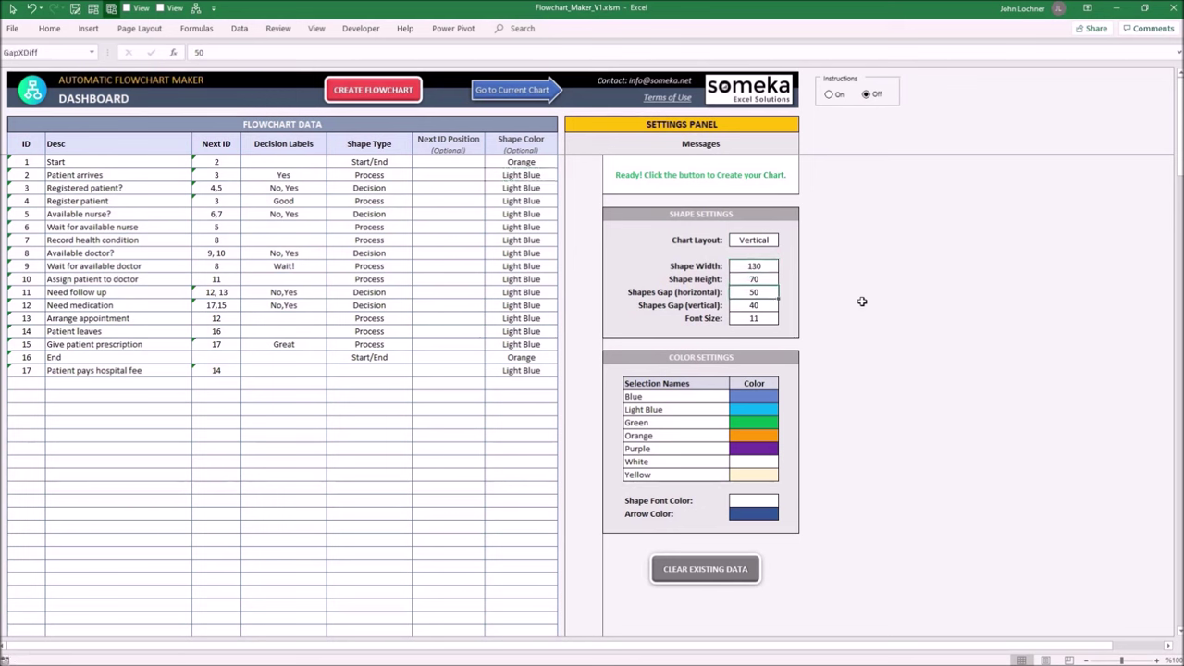
Set the horizontal shapes gap to 70, the vertical shapes gap to 60 and the font size to 13
type("70")
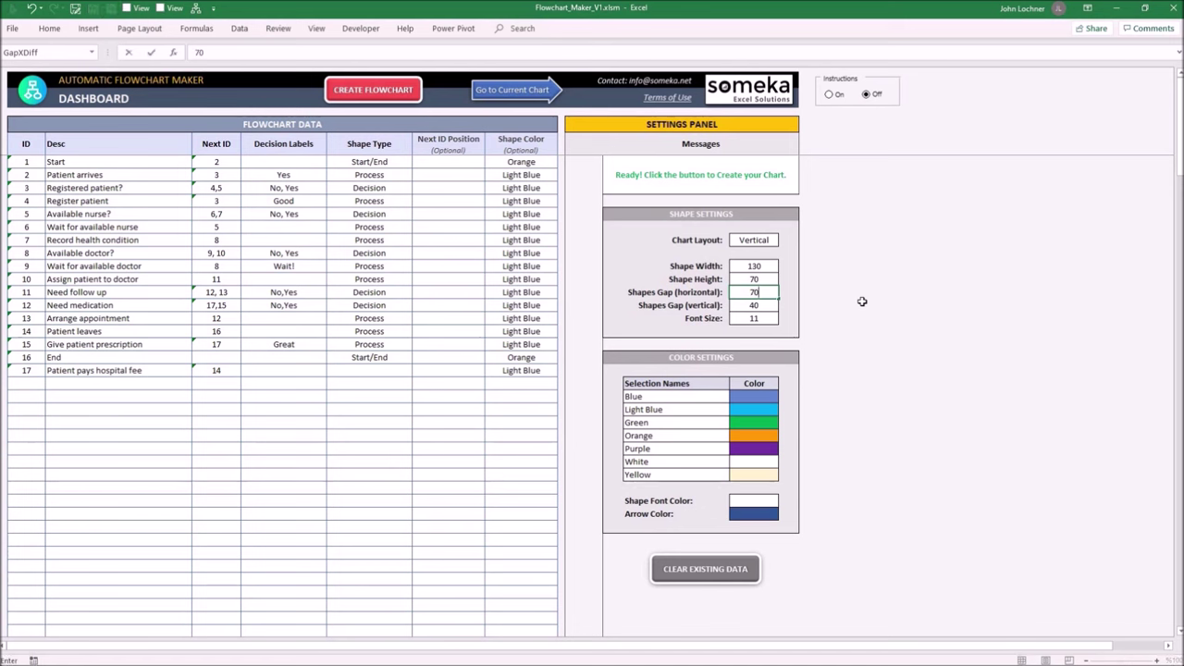
key("Return")
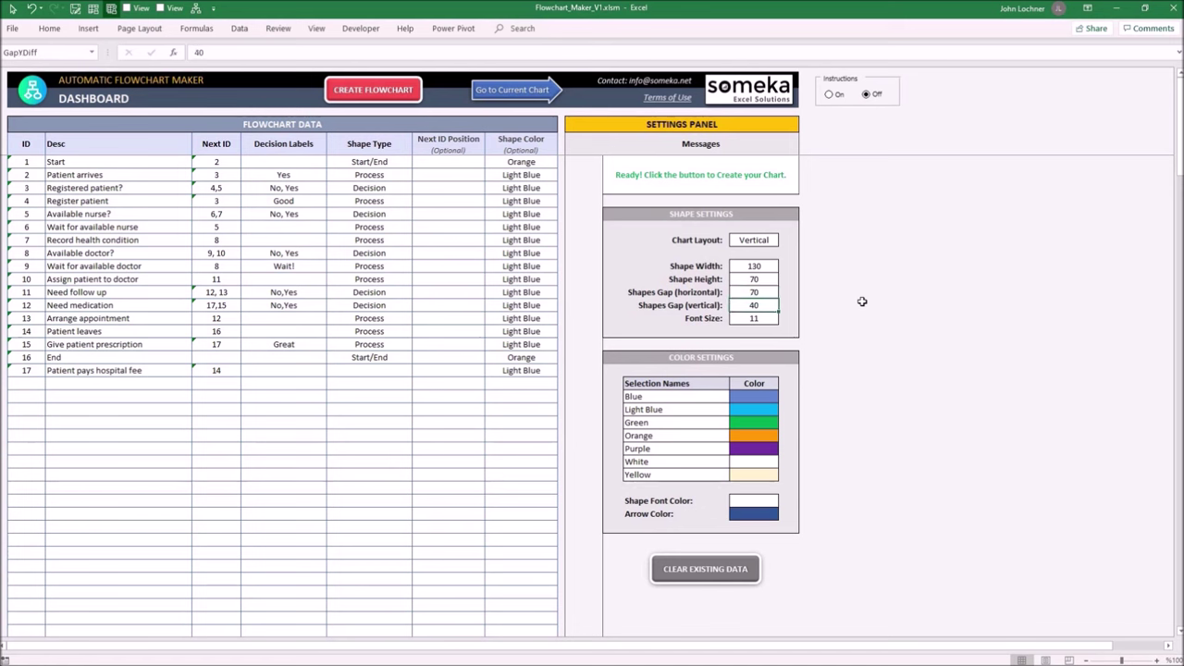
type("60")
key("Return")
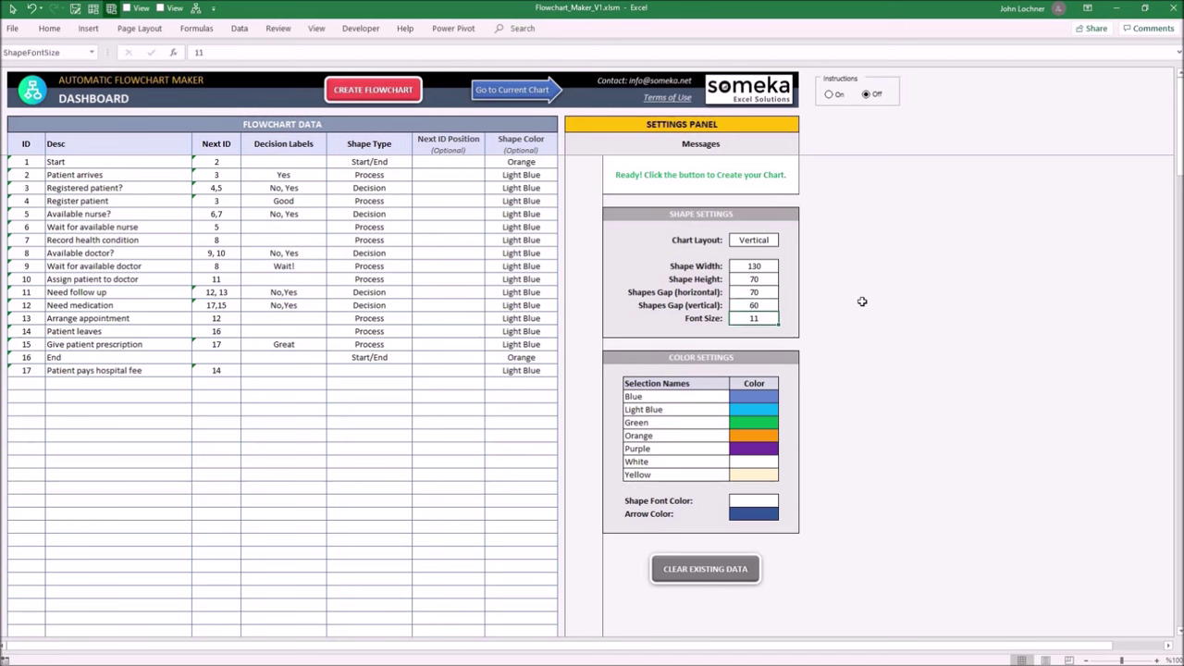
type("13")
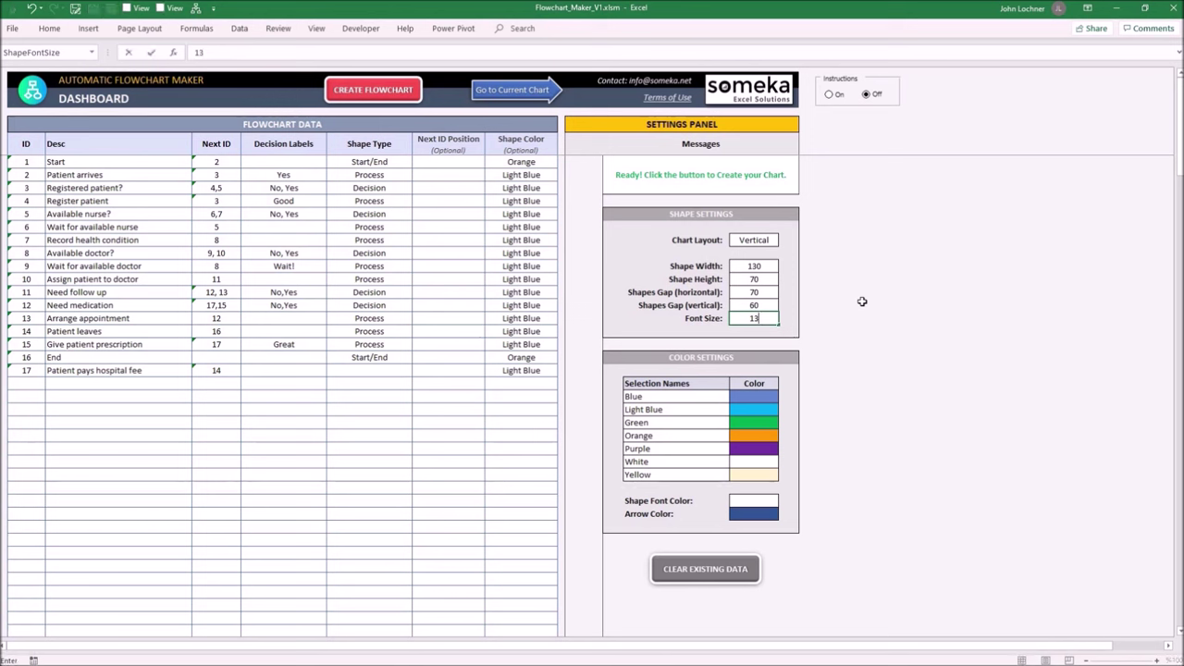
key("Return")
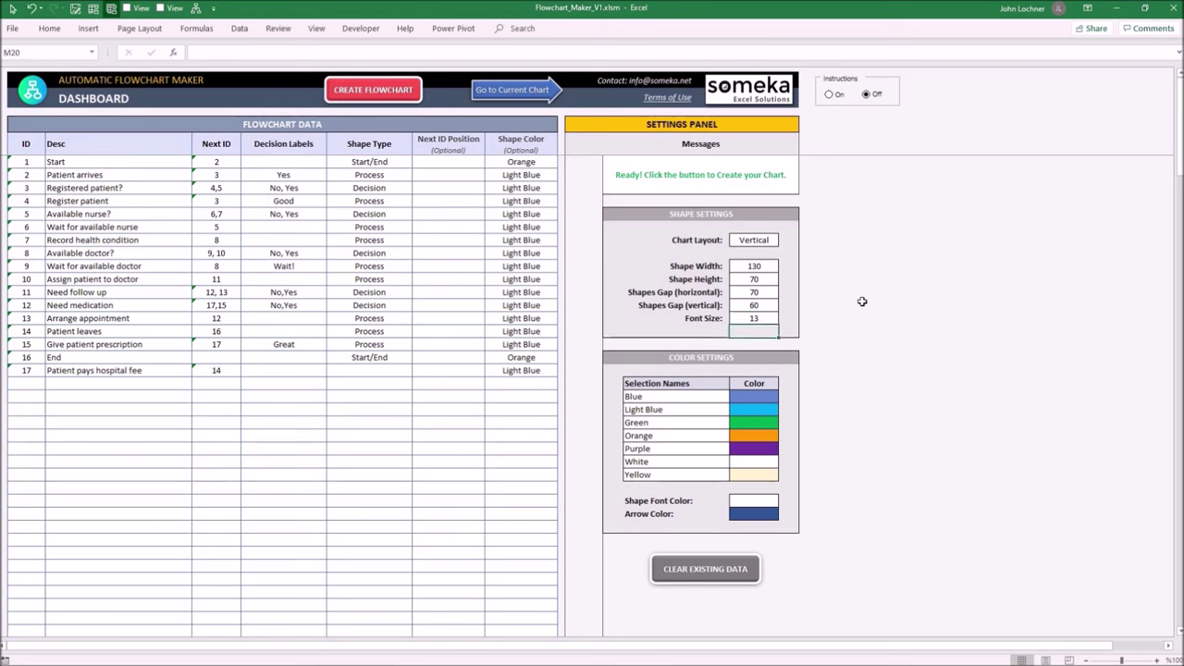
Set the Next ID Position of "Record health condition" to Top
left_click(118, 253)
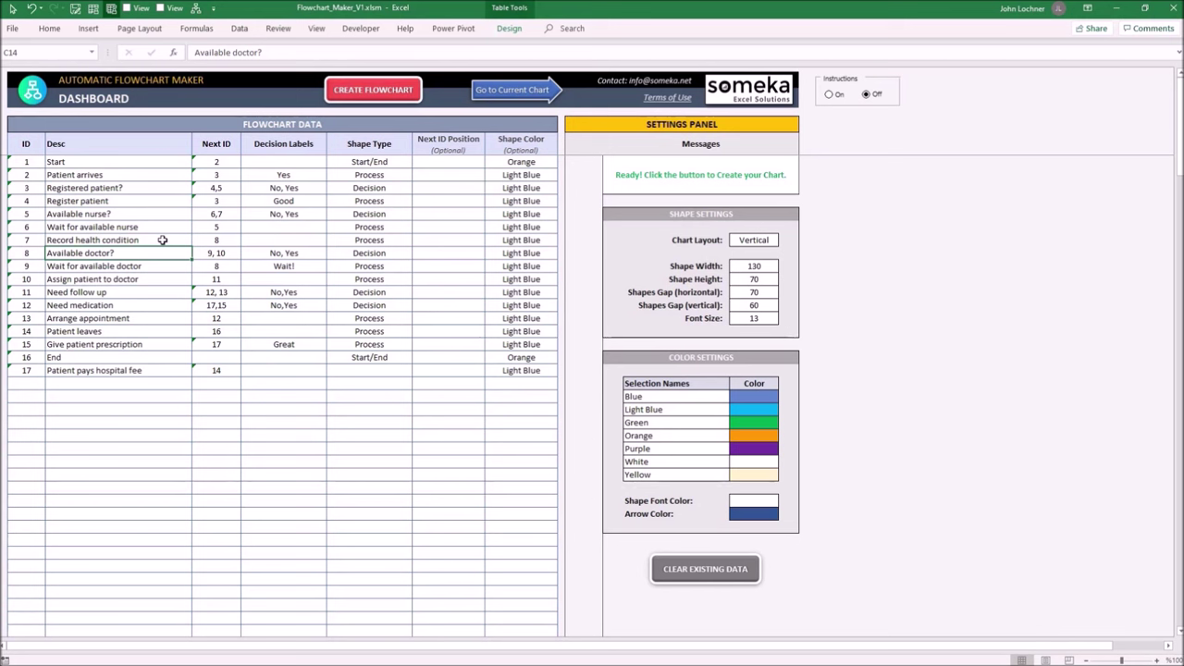
left_click(148, 292)
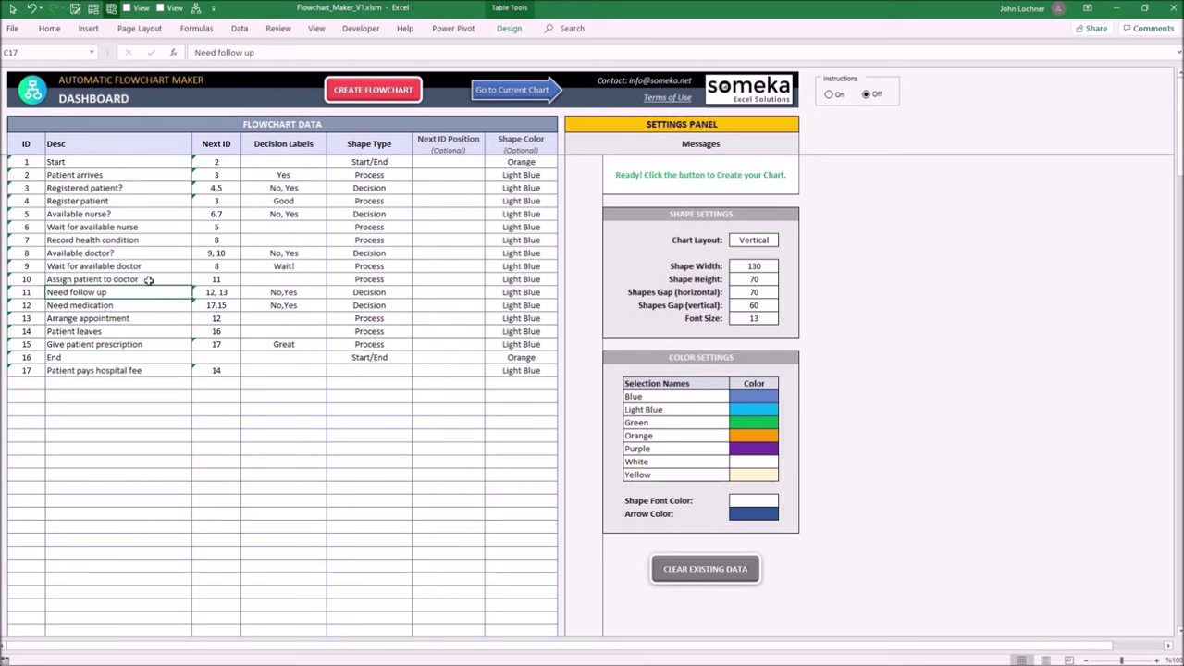
left_click(150, 279)
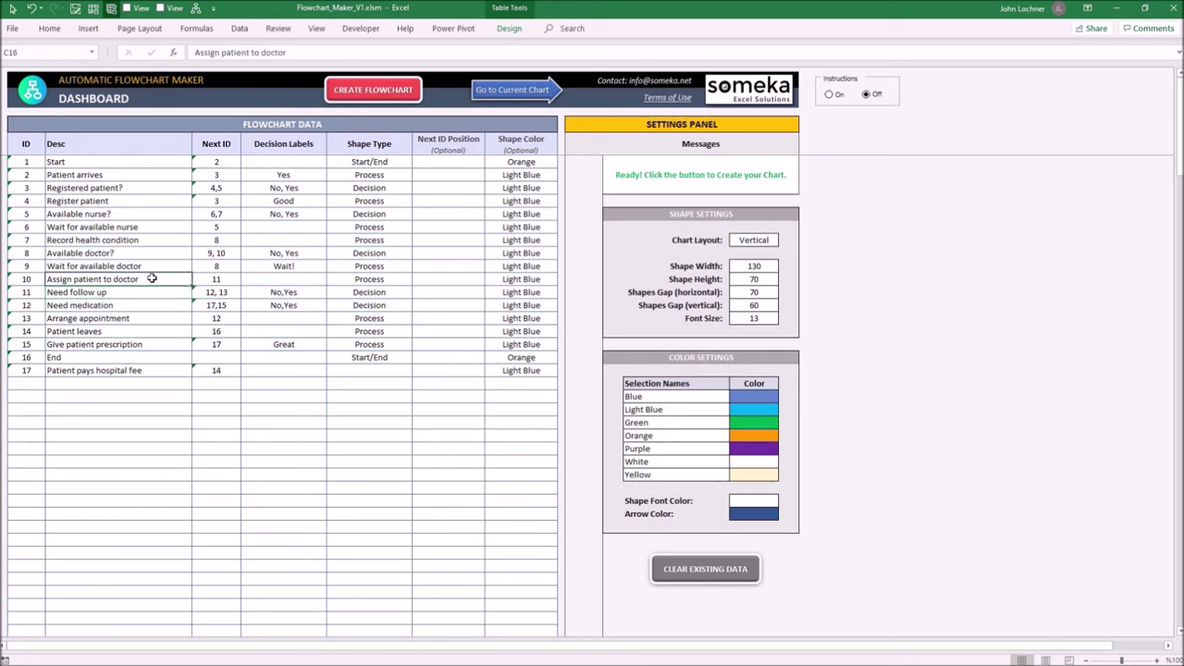
left_click(86, 242)
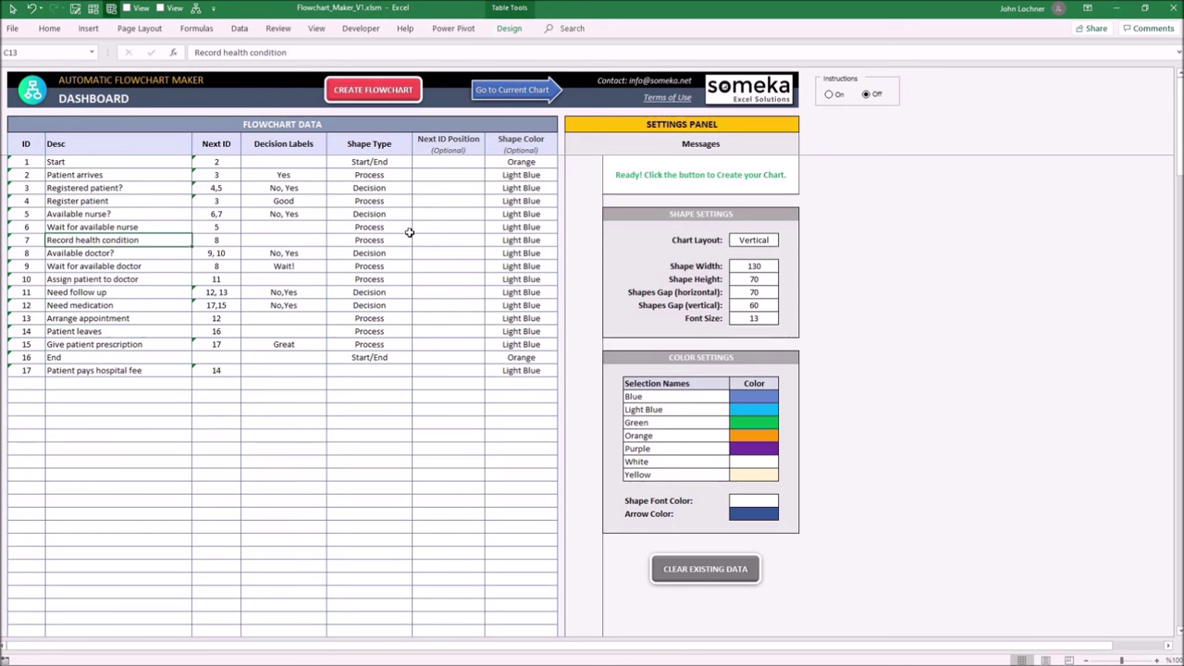
left_click(453, 239)
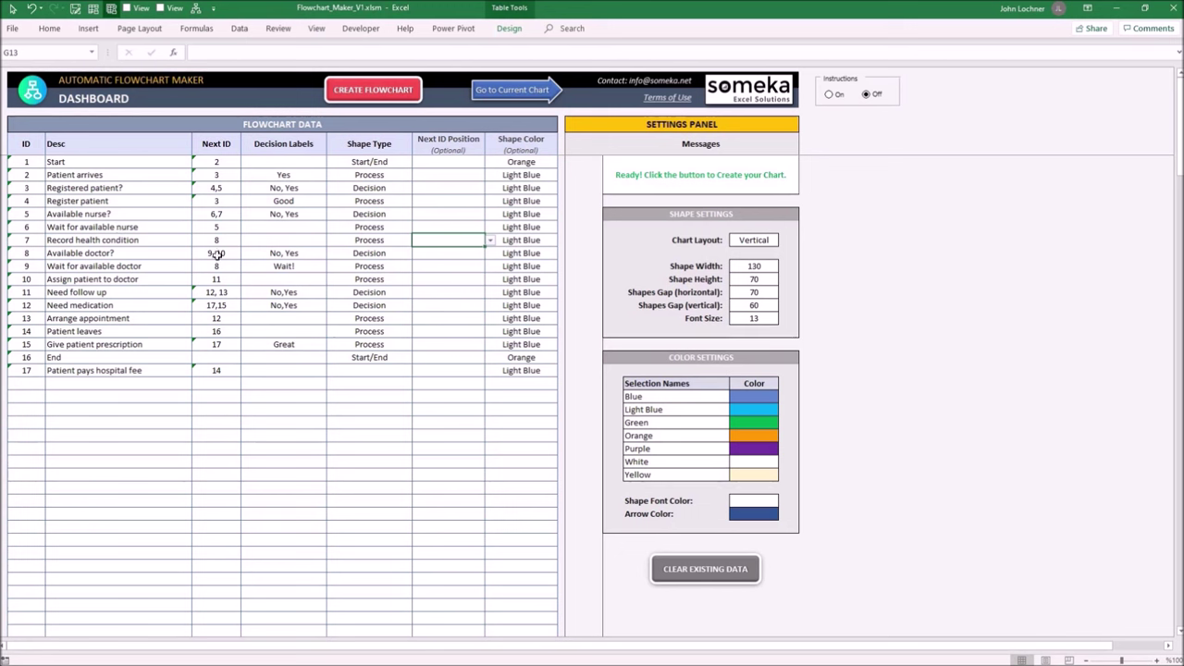
left_click(491, 240)
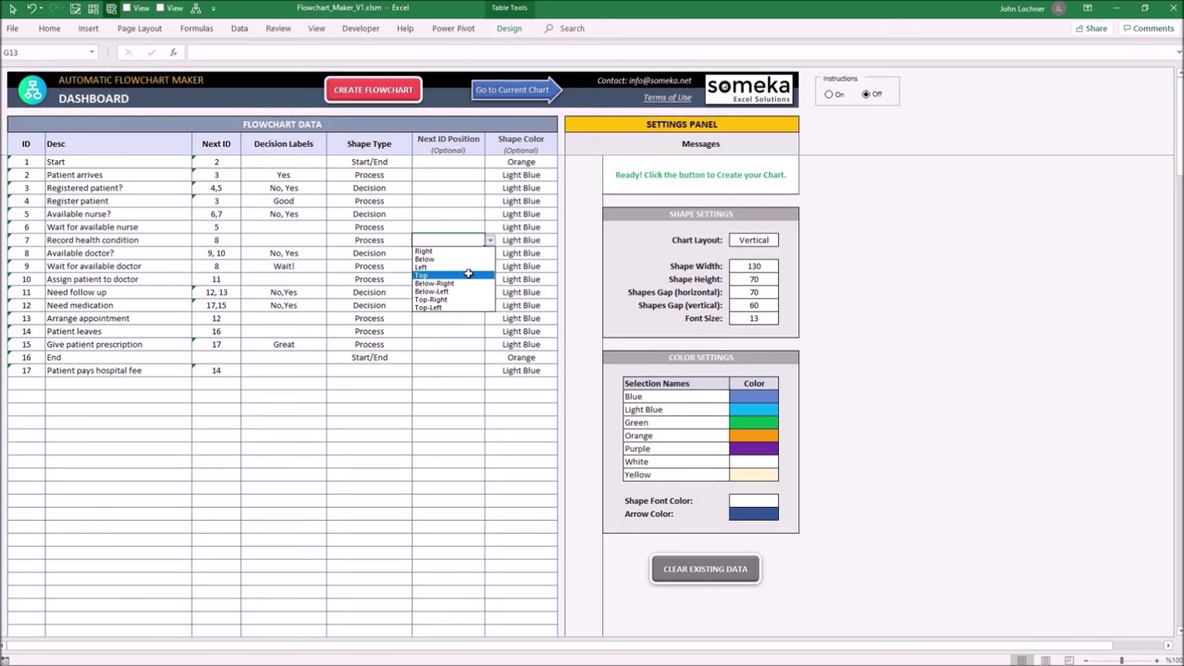
left_click(469, 275)
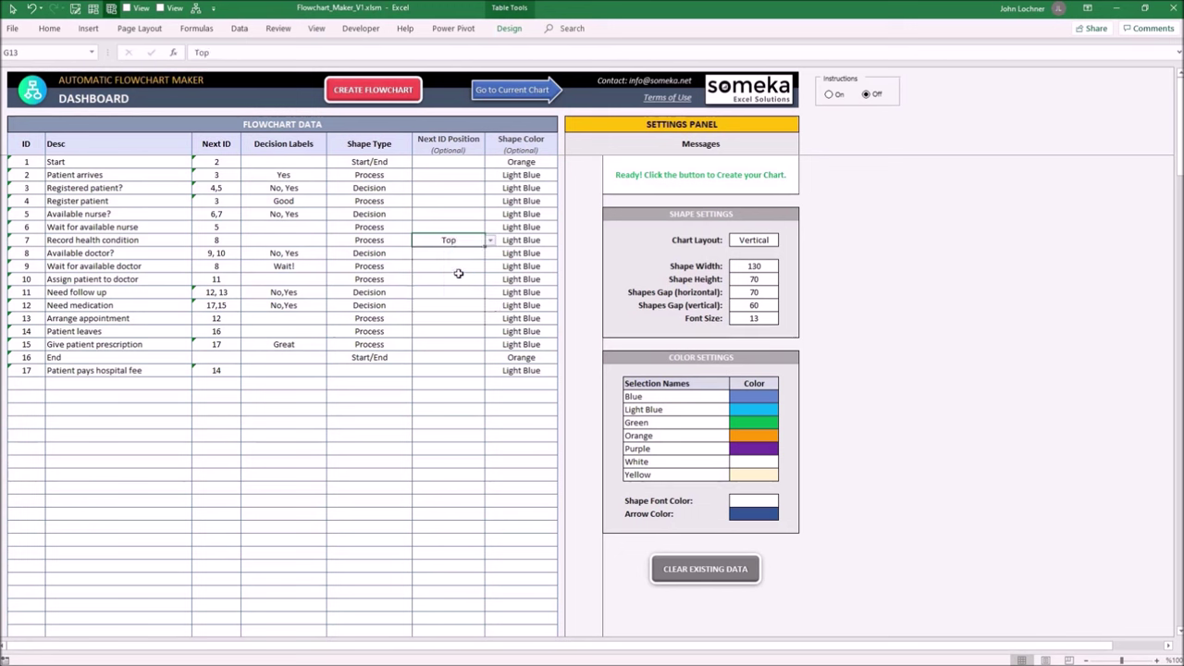
Set the Next ID Position of "Assign patient to doctor" to Top-Right
left_click(96, 291)
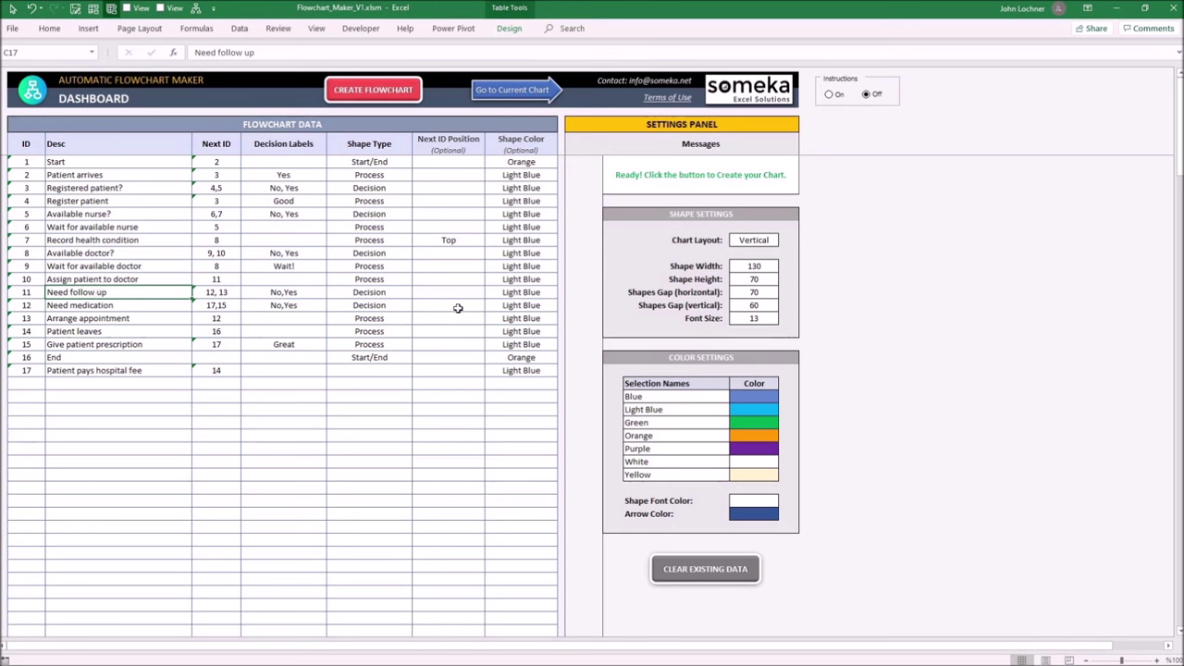
left_click(479, 279)
left_click(488, 280)
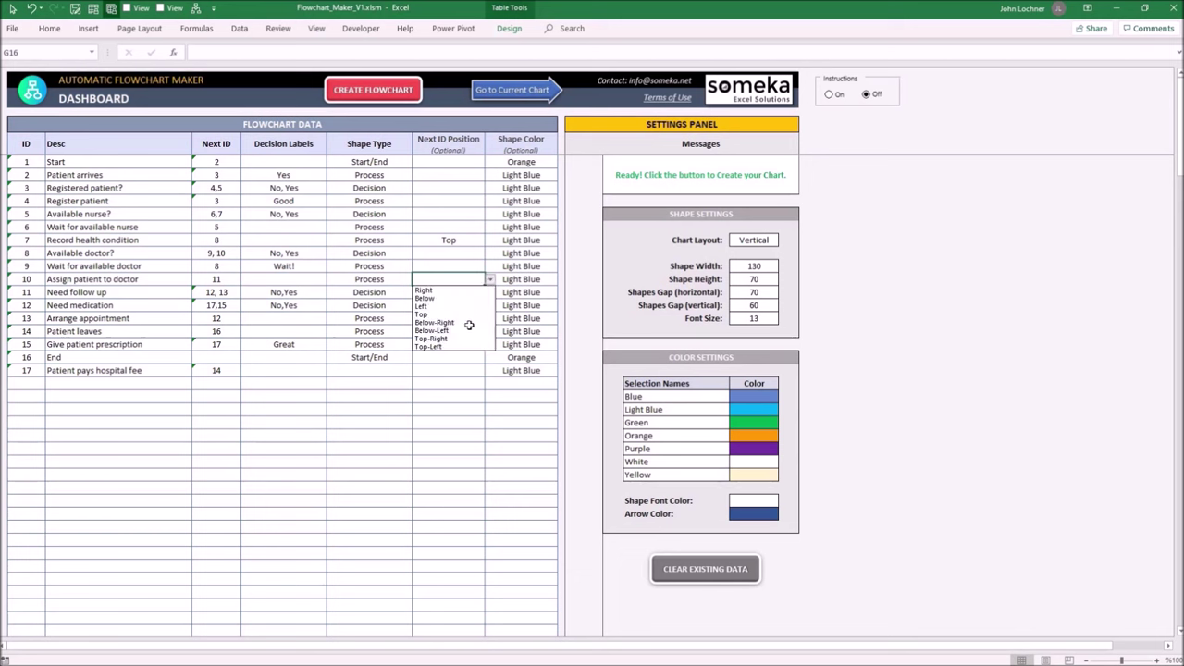
left_click(461, 340)
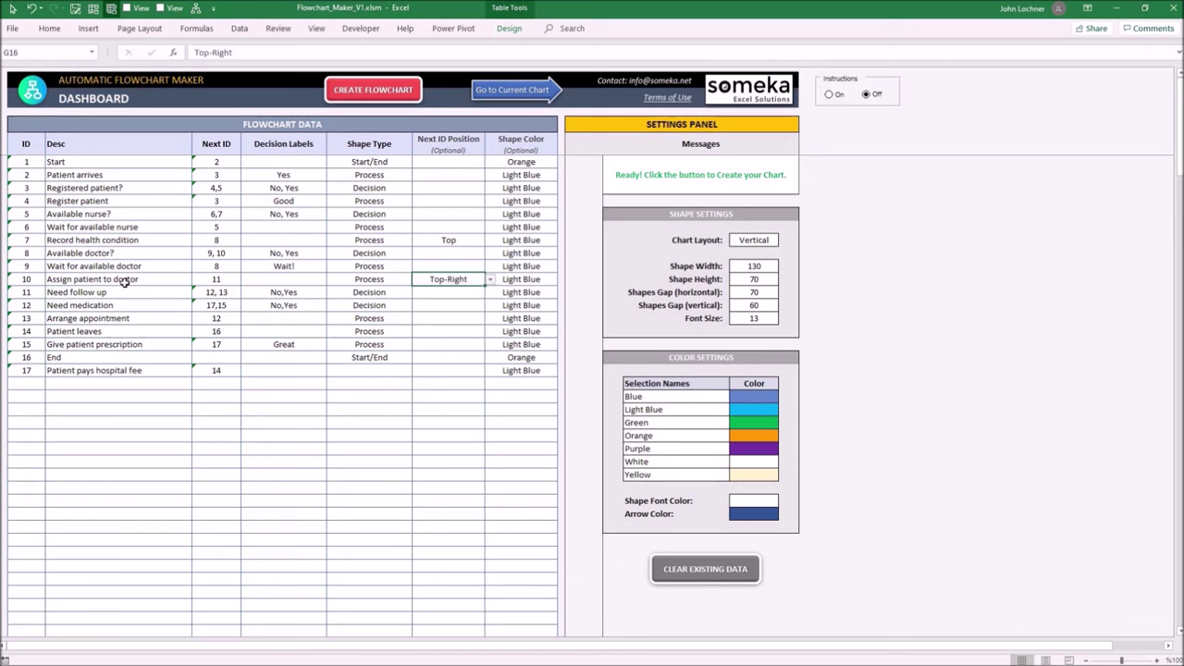
left_click(139, 282)
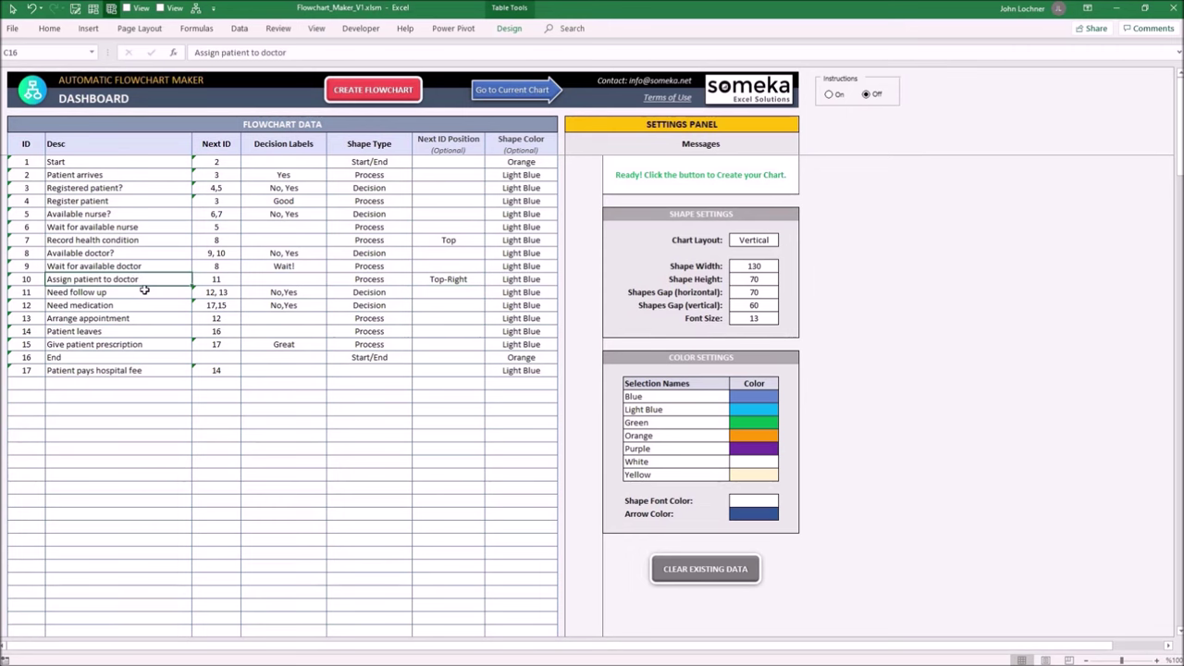
Create the flowchart, then move the "End" shape slightly up and the "Patient leaves" shape to the right
left_click(368, 92)
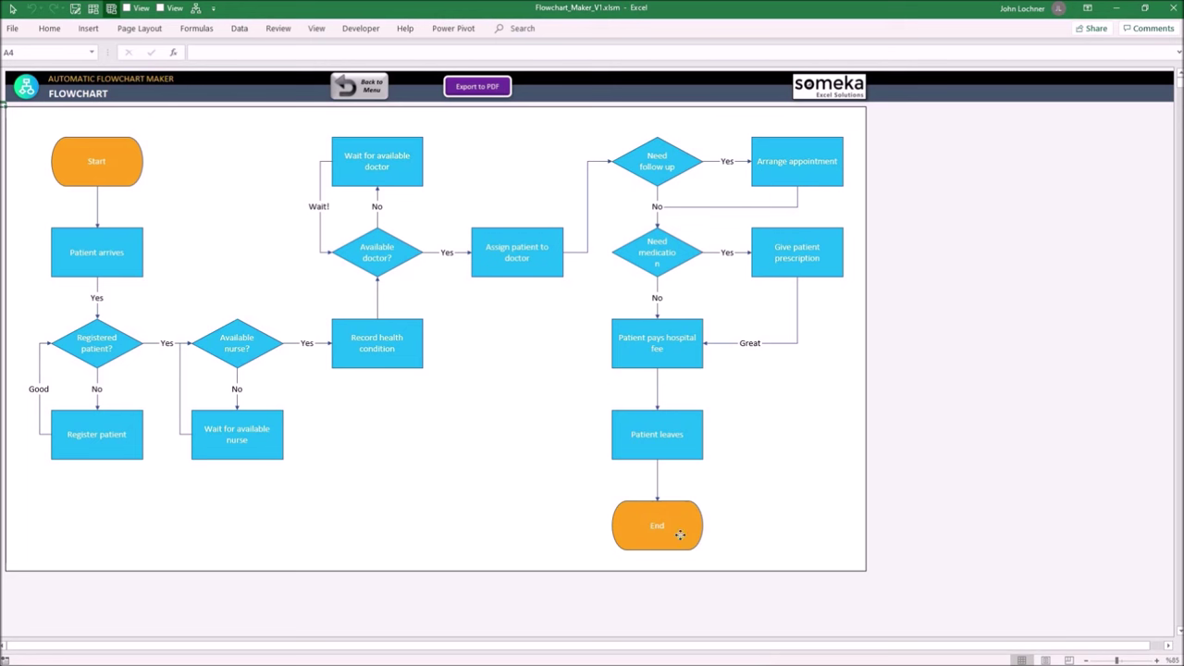
mouse_move(681, 534)
left_mouse_down()
mouse_move(795, 520)
mouse_move(598, 526)
mouse_move(699, 528)
left_mouse_up()
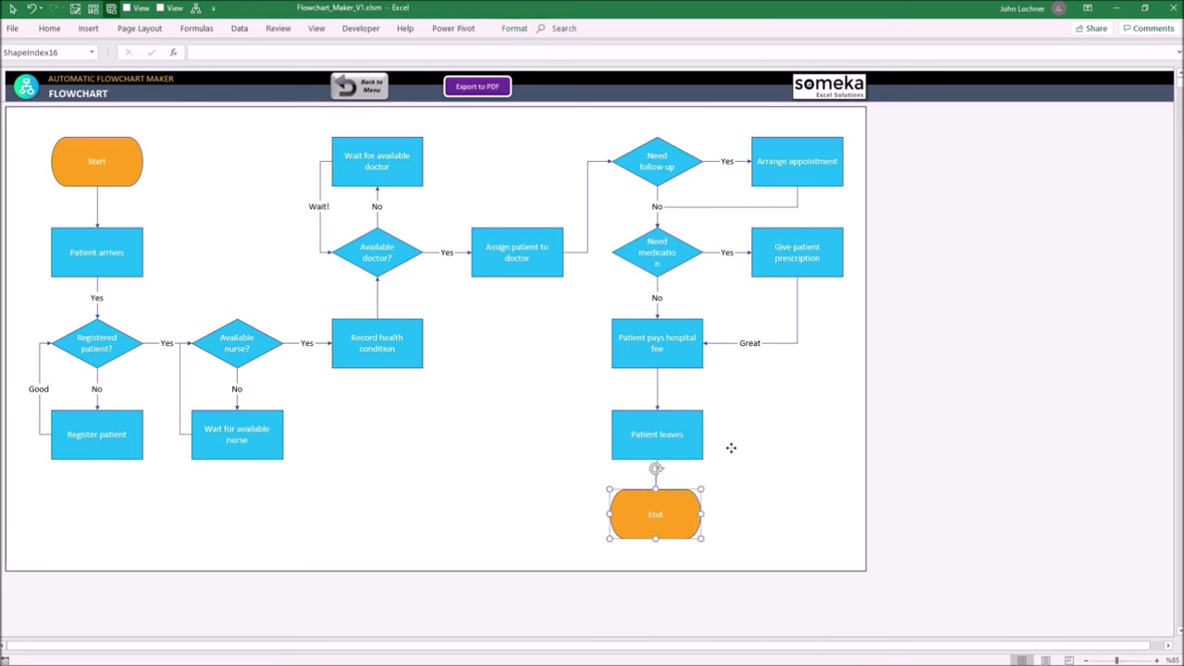
left_click_drag(689, 448, 737, 448)
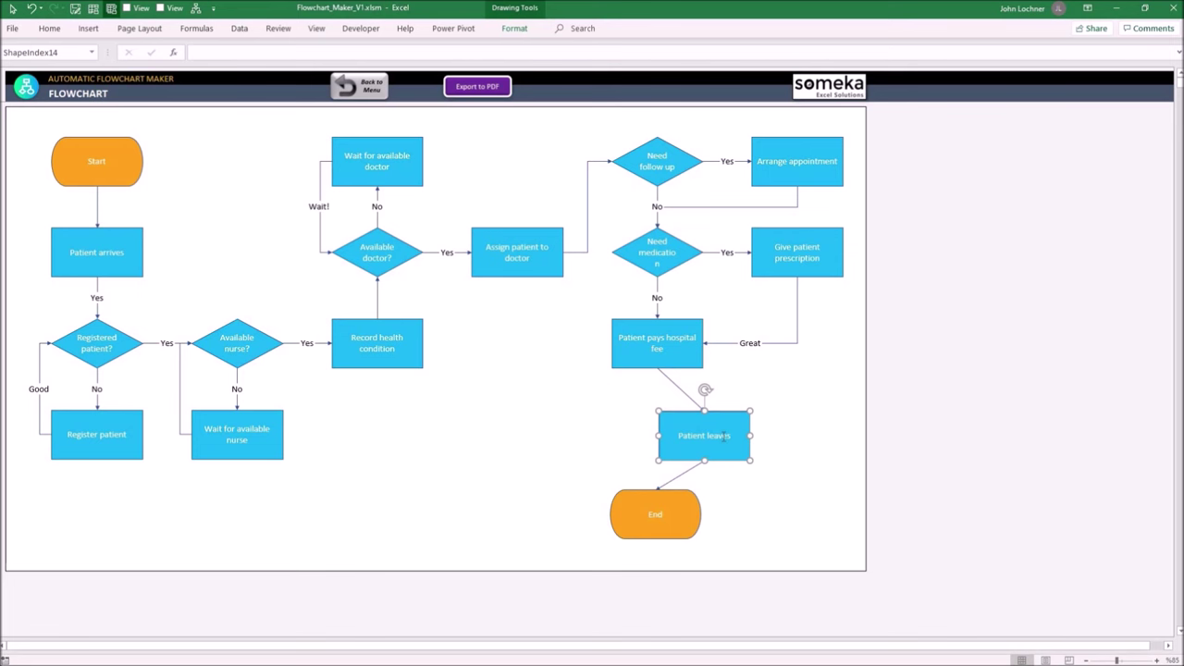
Export the flowchart to PDF and close the resulting document
left_click(496, 90)
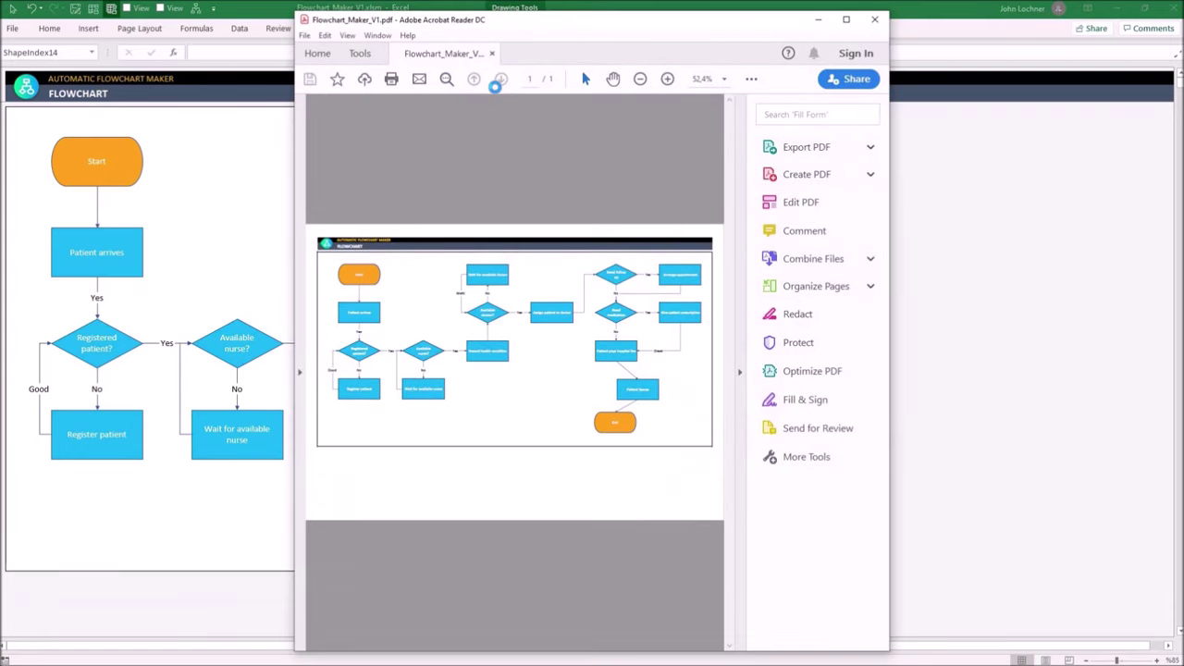
left_click(875, 18)
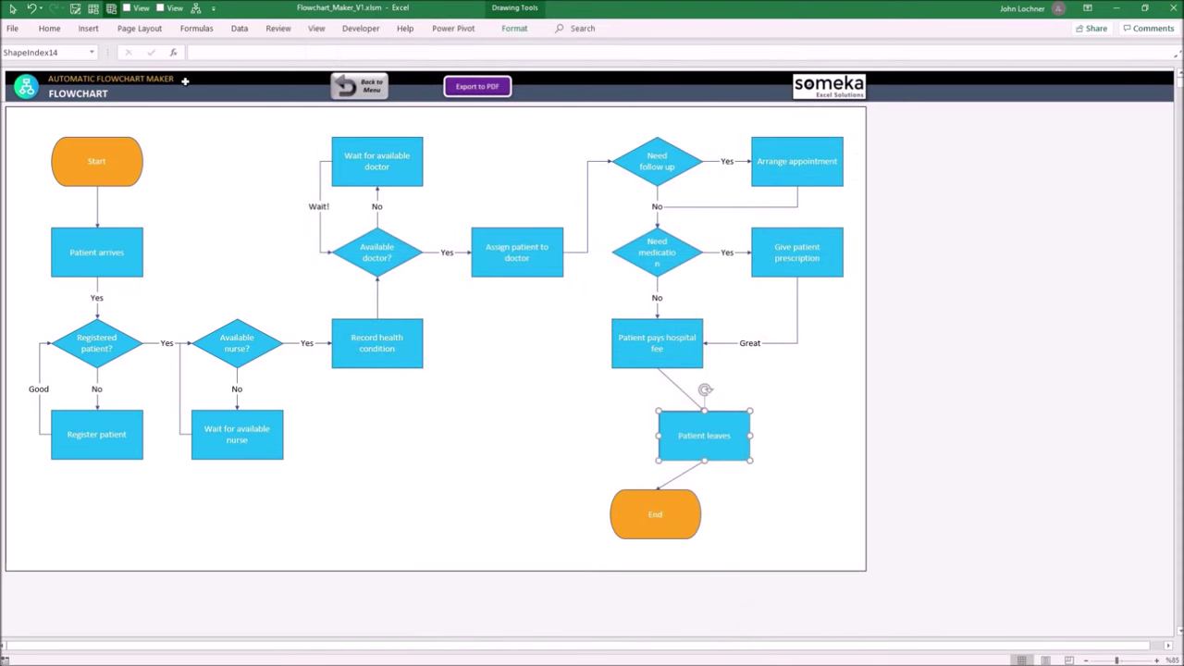
Return to the dashboard and clear all existing flowchart data, agreeing to erase it
left_click(358, 92)
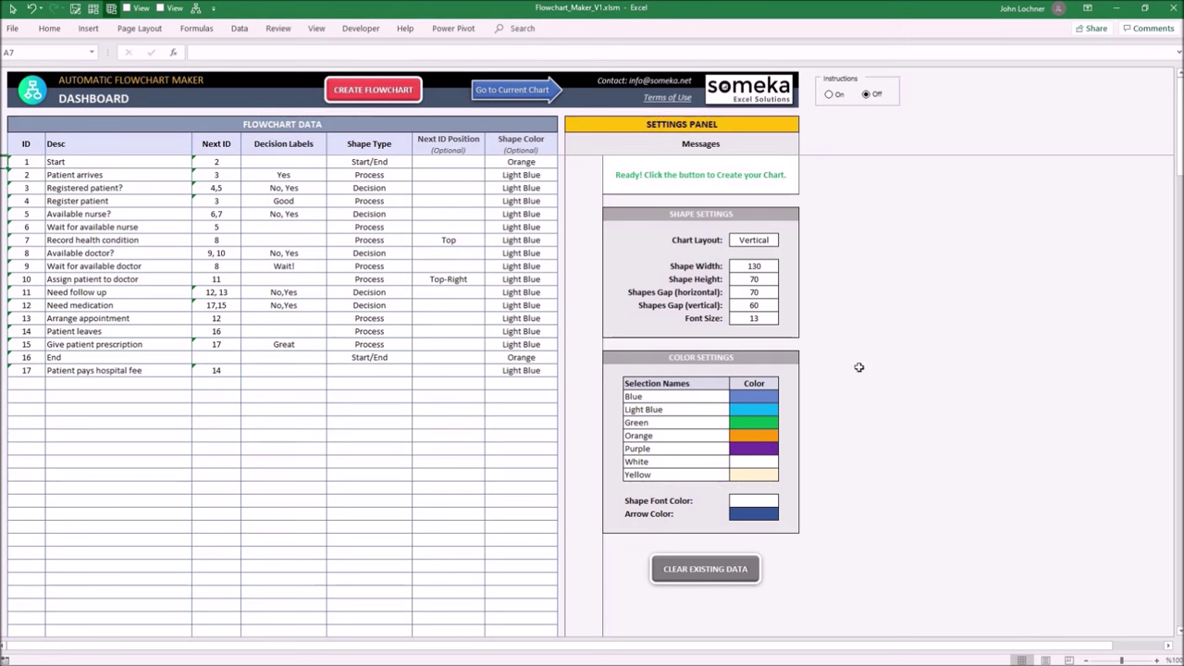
left_click(703, 573)
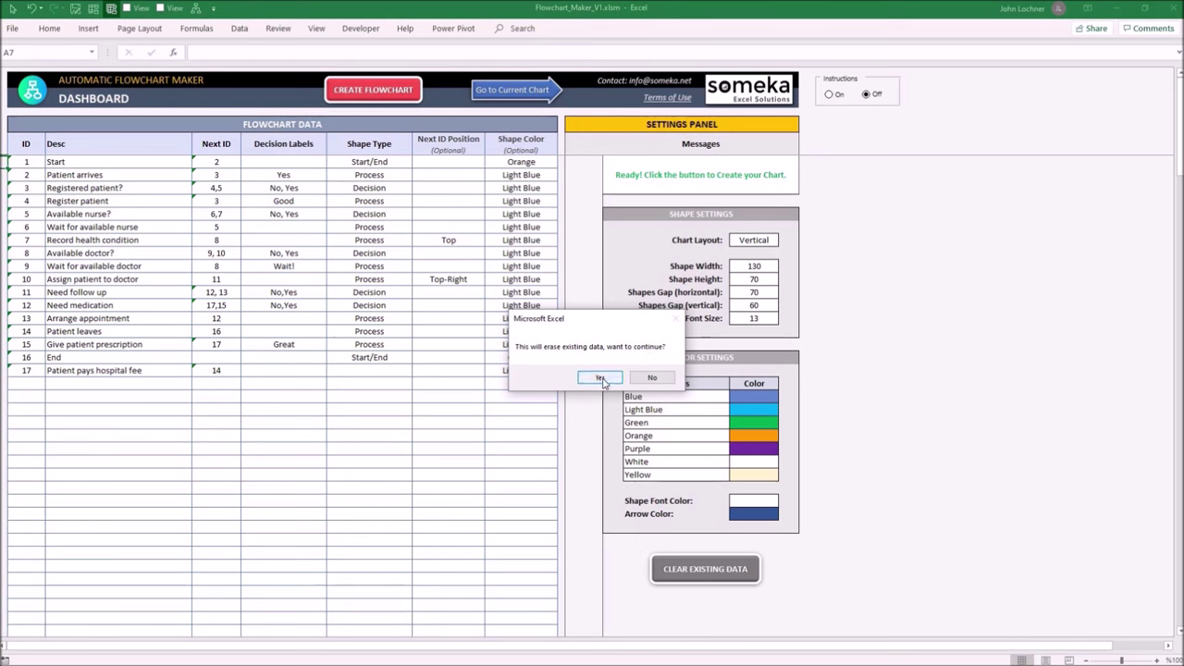
left_click(602, 378)
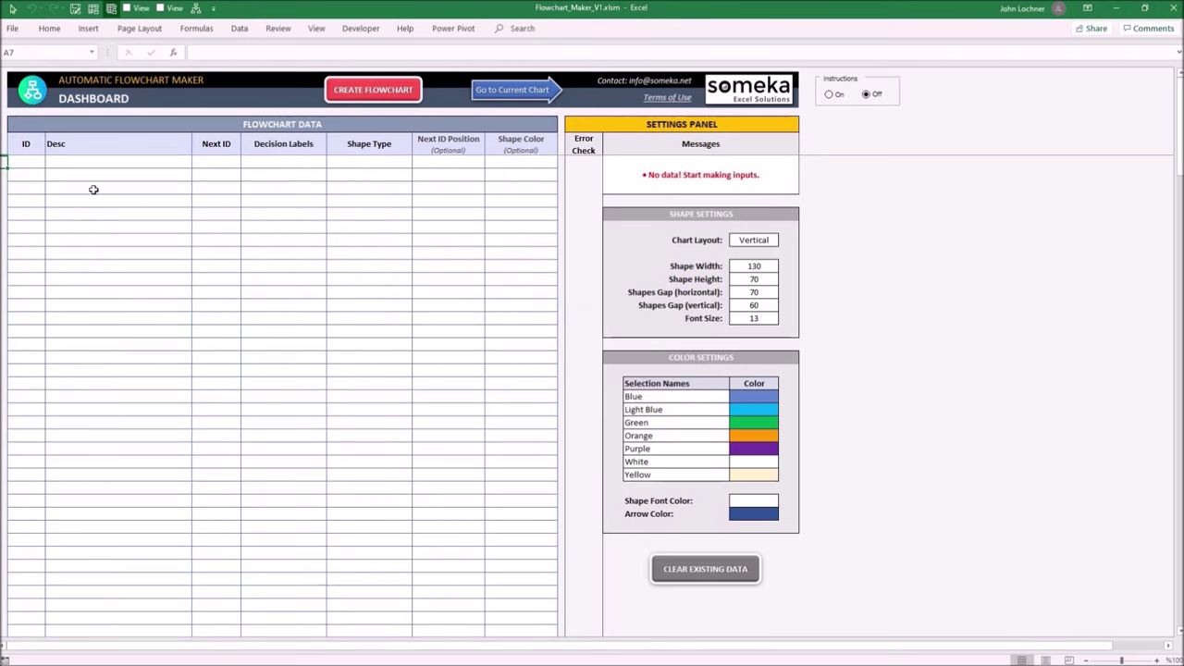